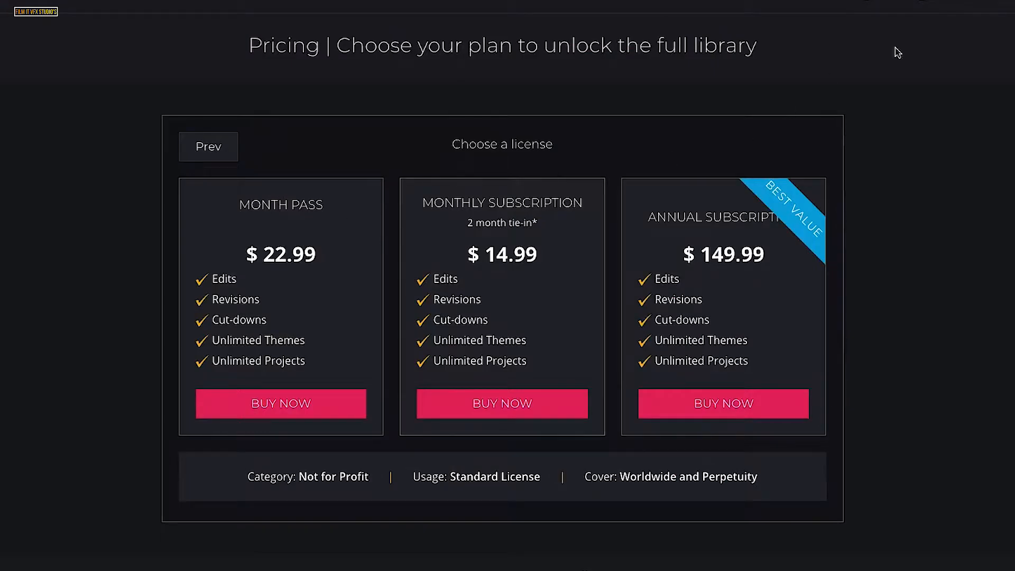
# - Open the Products page on the Filmstro website
pyautogui.click(756, 1)
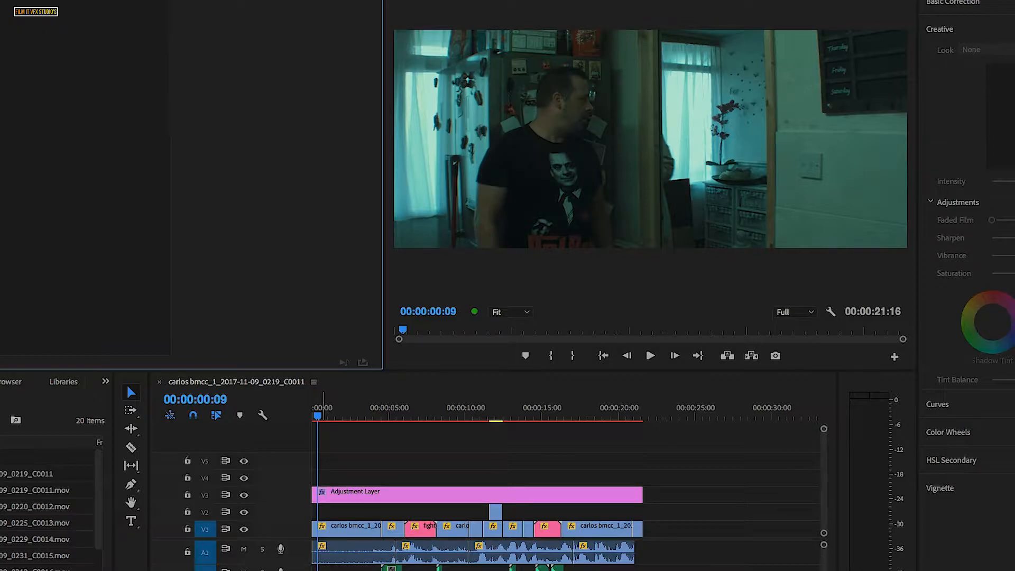
# - Switch to Premiere Pro, move the playhead to 00:00:00:00 and open the Filmstro extension panel
pyautogui.moveTo(320, 416); pyautogui.dragTo(313, 416)
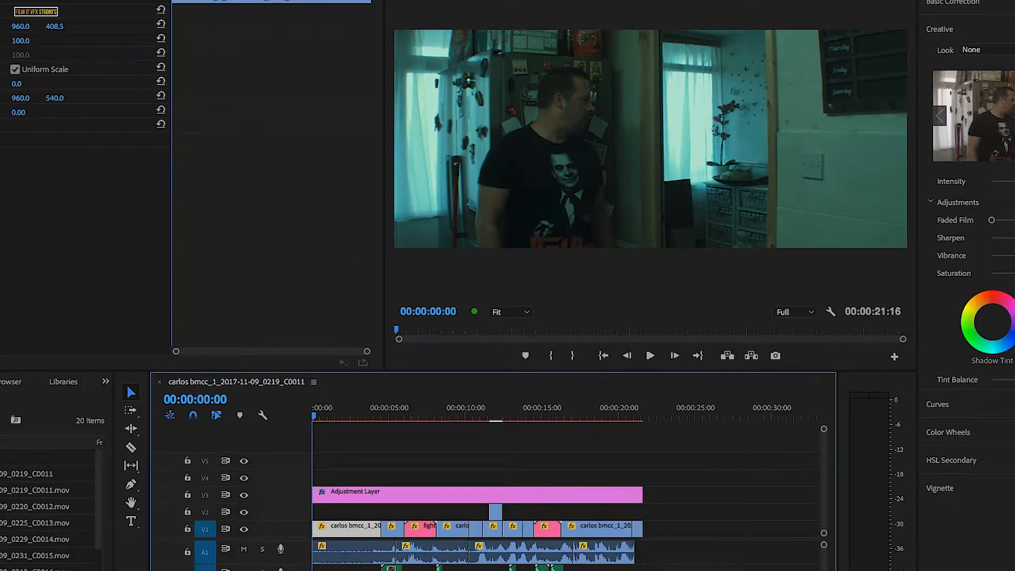
pyautogui.click(238, 0)
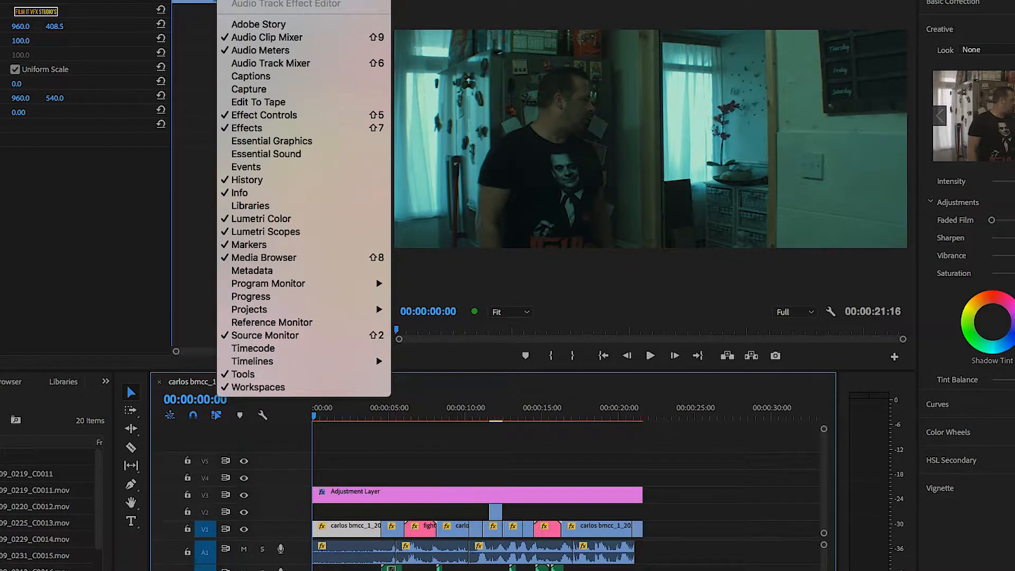
pyautogui.press('Escape')
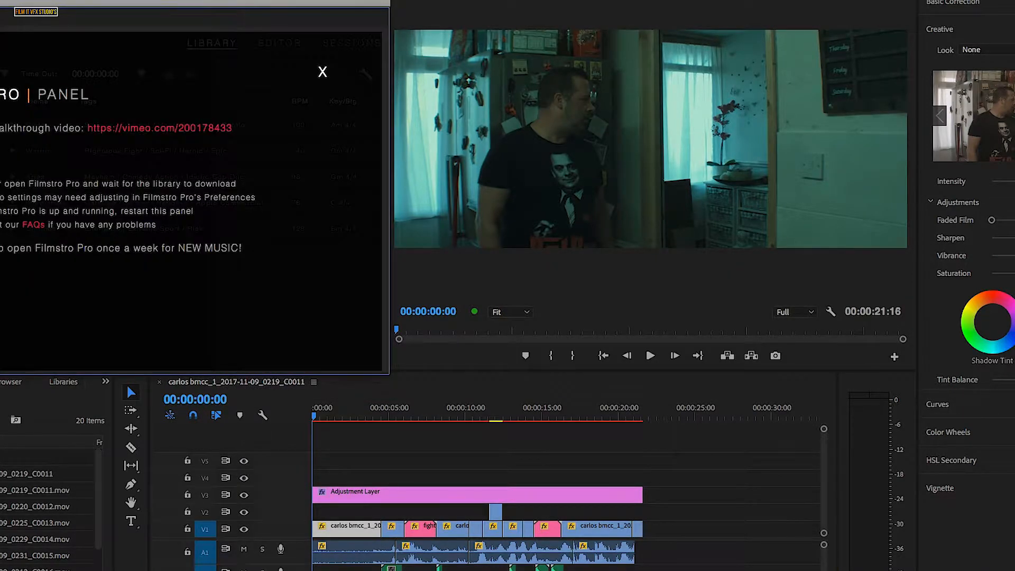
# - Reposition the floating Filmstro panel over the source area and enlarge it
pyautogui.moveTo(261, 2); pyautogui.dragTo(270, 0)
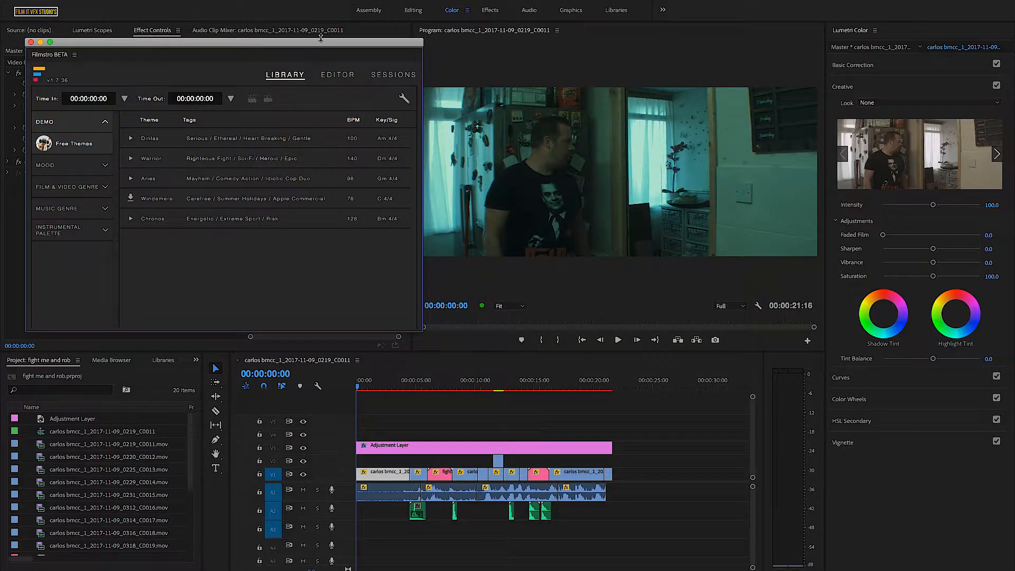
pyautogui.moveTo(317, 48); pyautogui.dragTo(308, 31)
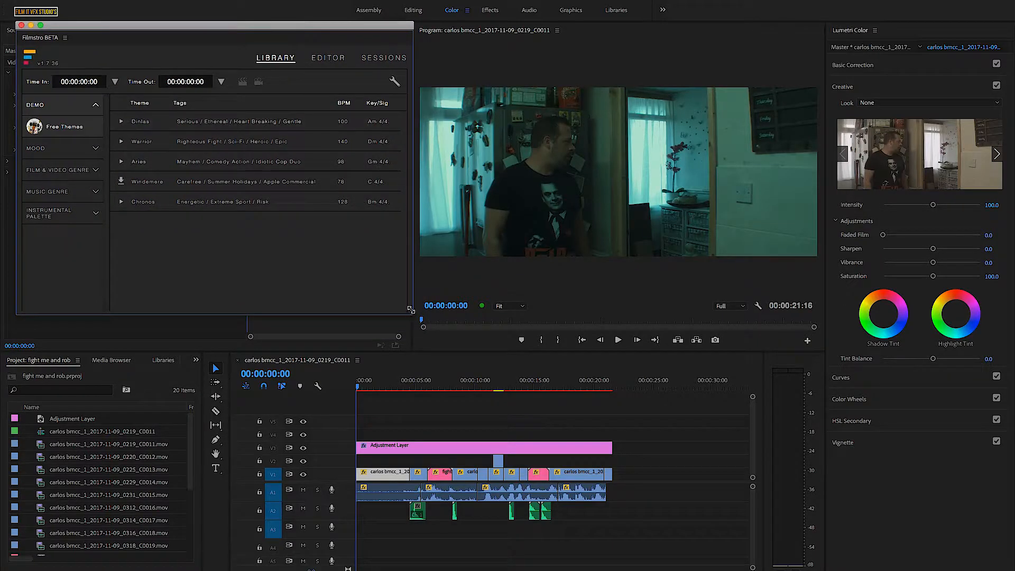
pyautogui.moveTo(412, 312); pyautogui.dragTo(446, 353)
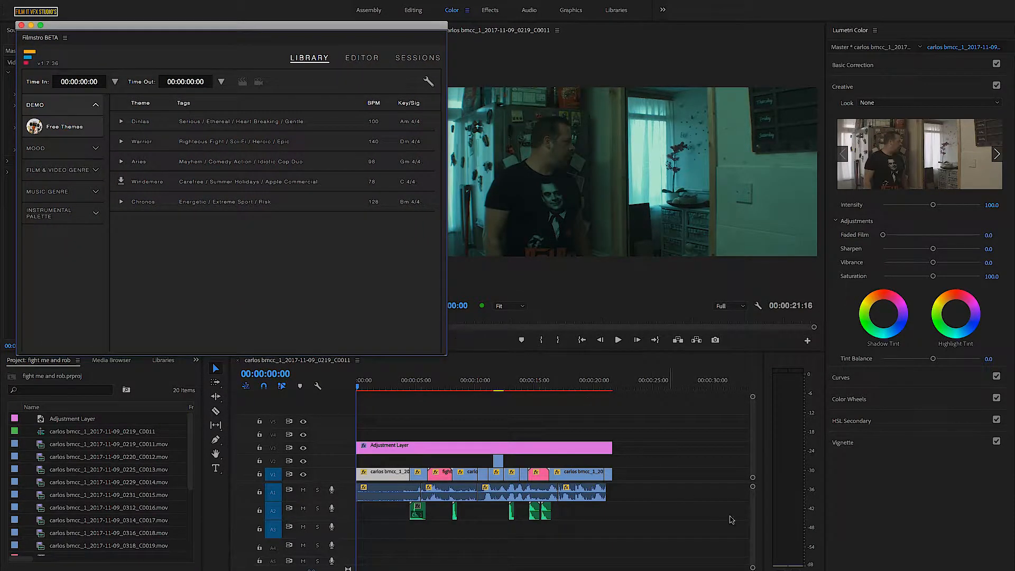
# - Switch to the Filmstro website and view the license prices for a Not for Profit Organisation with Standard music usage
pyautogui.moveTo(770, 560)
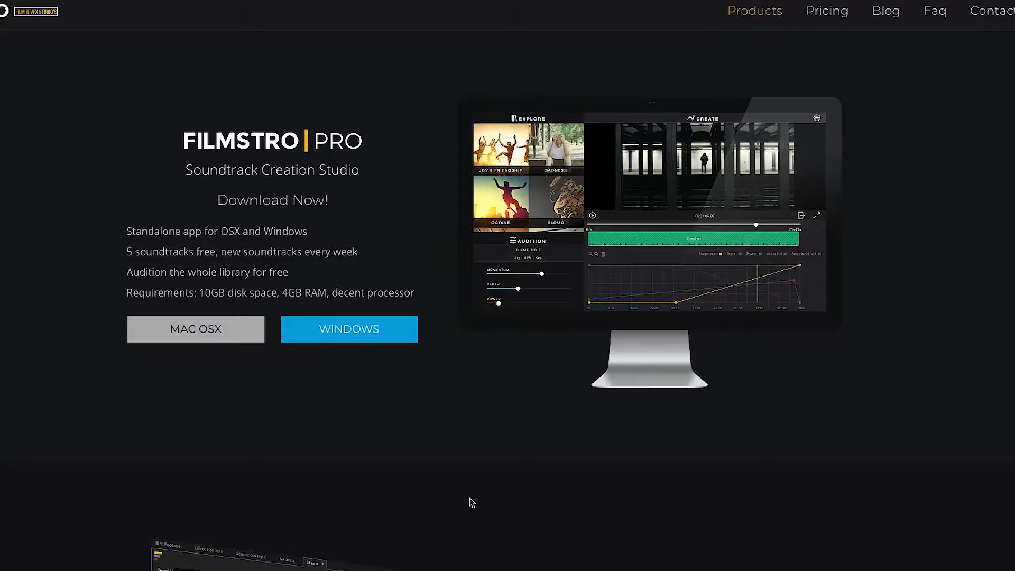
pyautogui.click(825, 15)
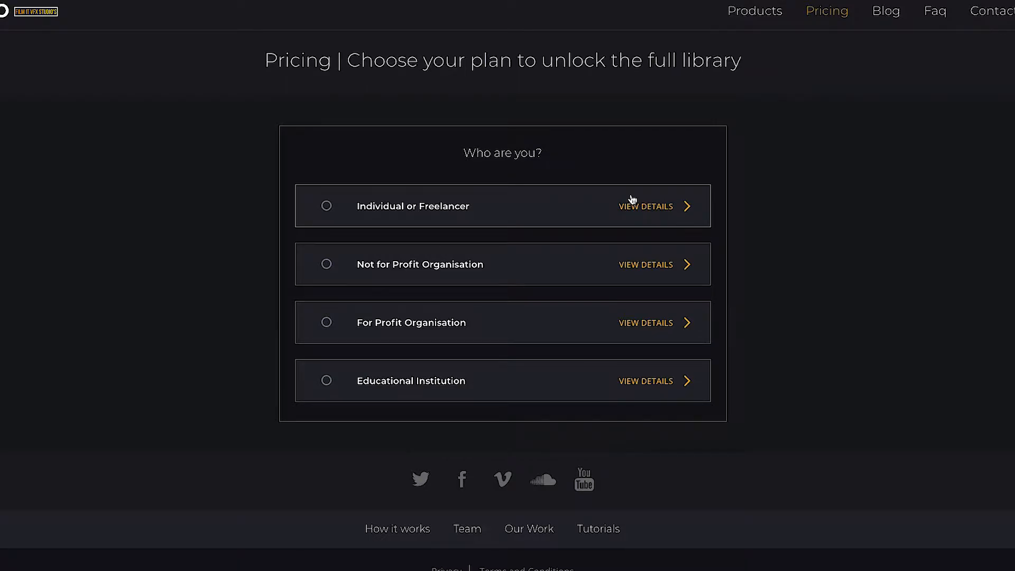
pyautogui.click(326, 264)
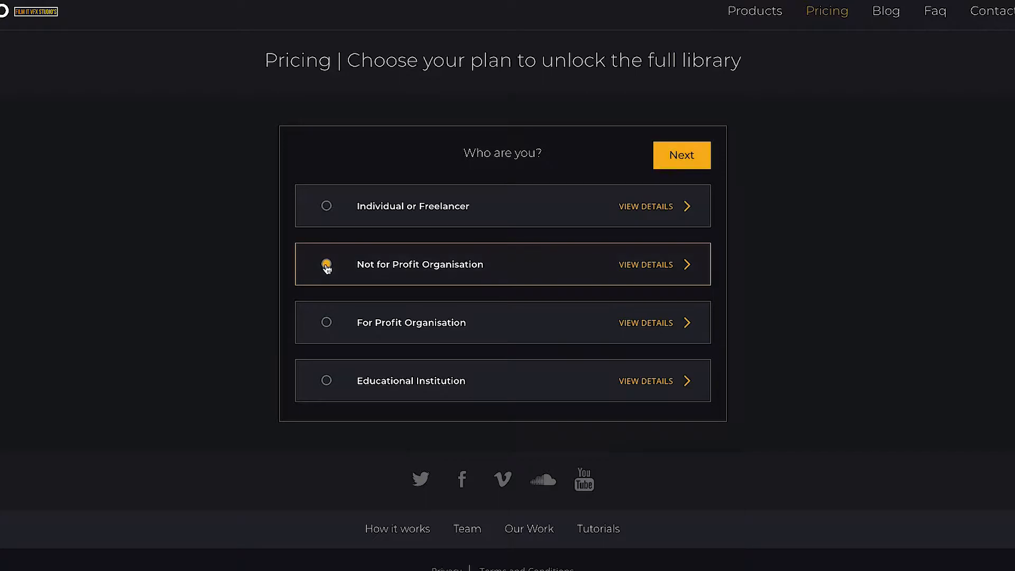
pyautogui.click(676, 157)
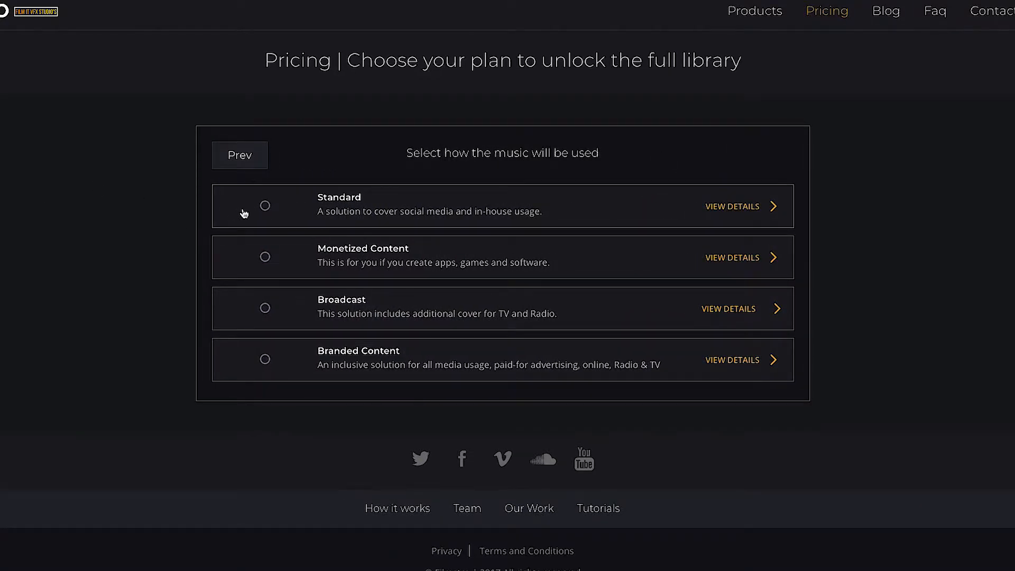
pyautogui.click(265, 207)
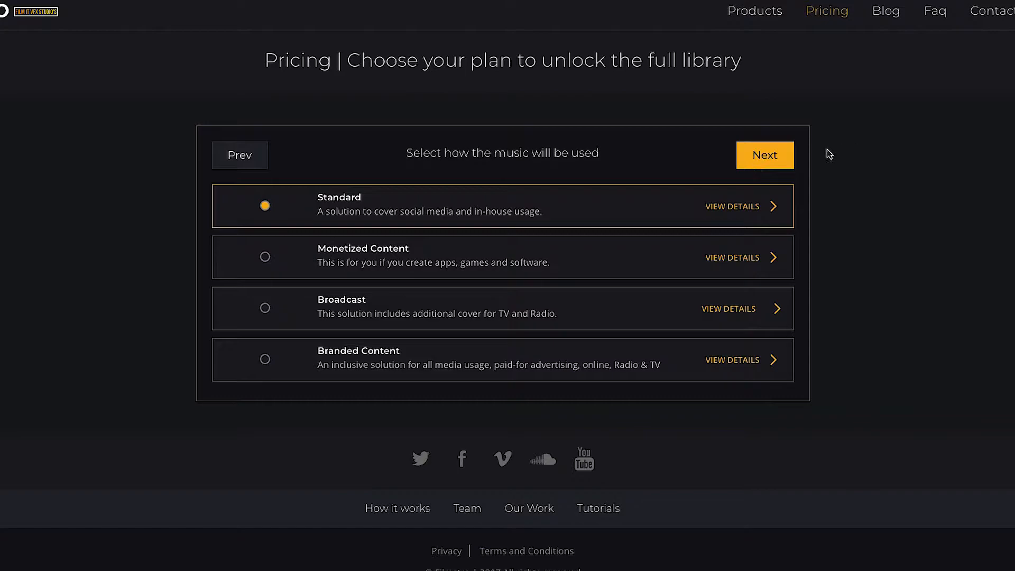
pyautogui.click(770, 160)
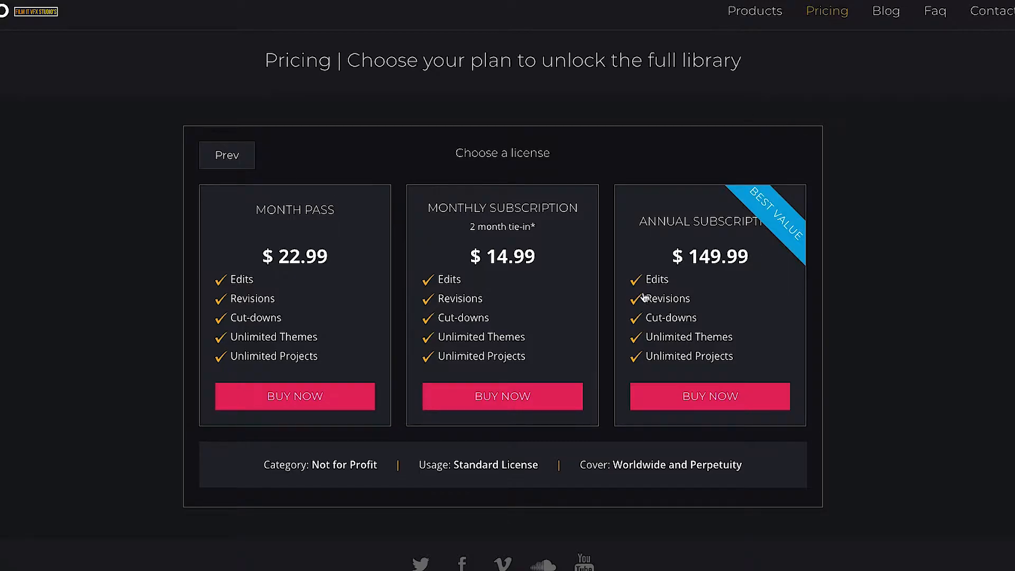
# - Restart the pricing selection and view the license prices for an Individual or Freelancer with Enhanced usage
pyautogui.click(841, 11)
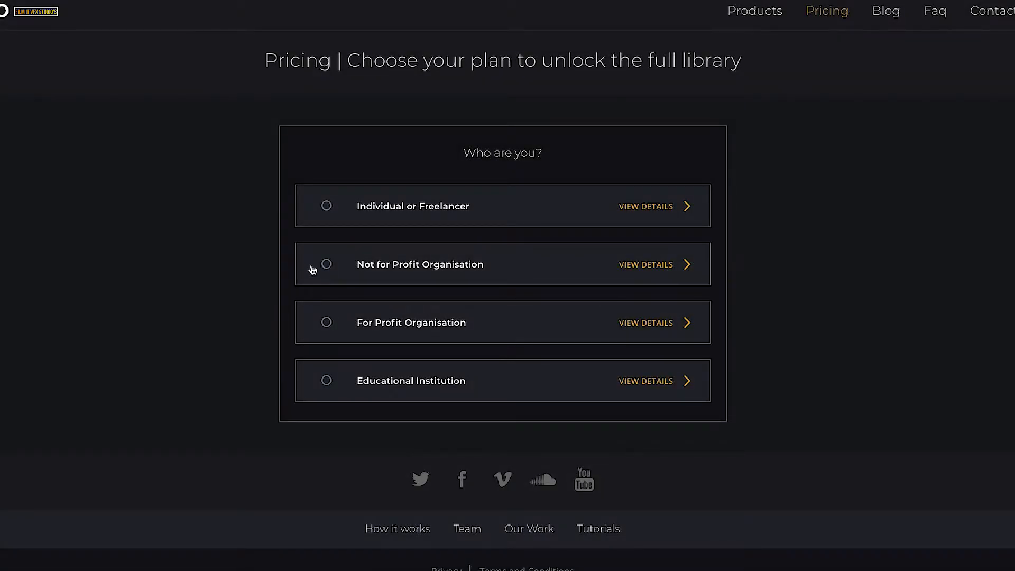
pyautogui.click(326, 207)
pyautogui.click(669, 165)
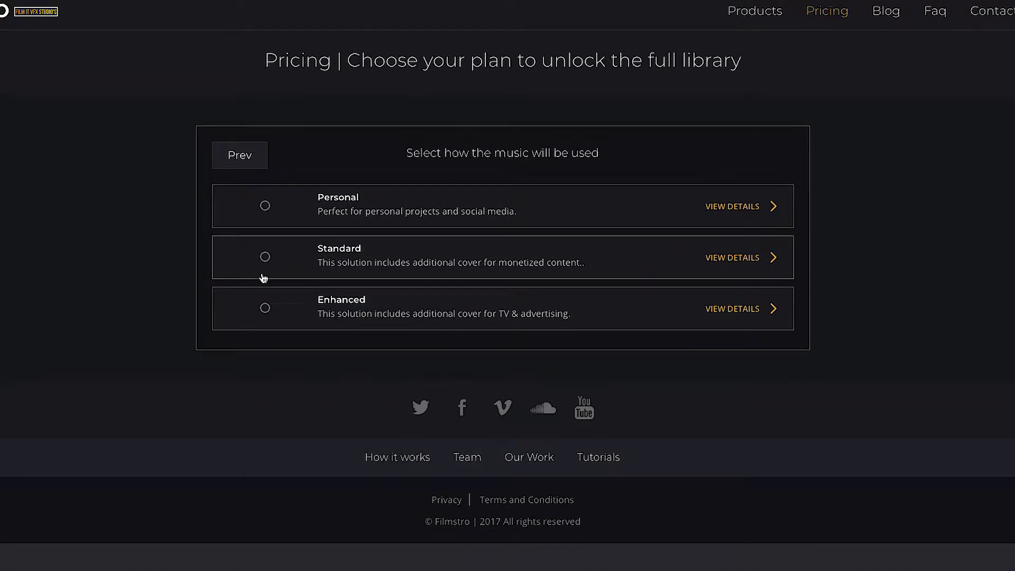
pyautogui.click(264, 311)
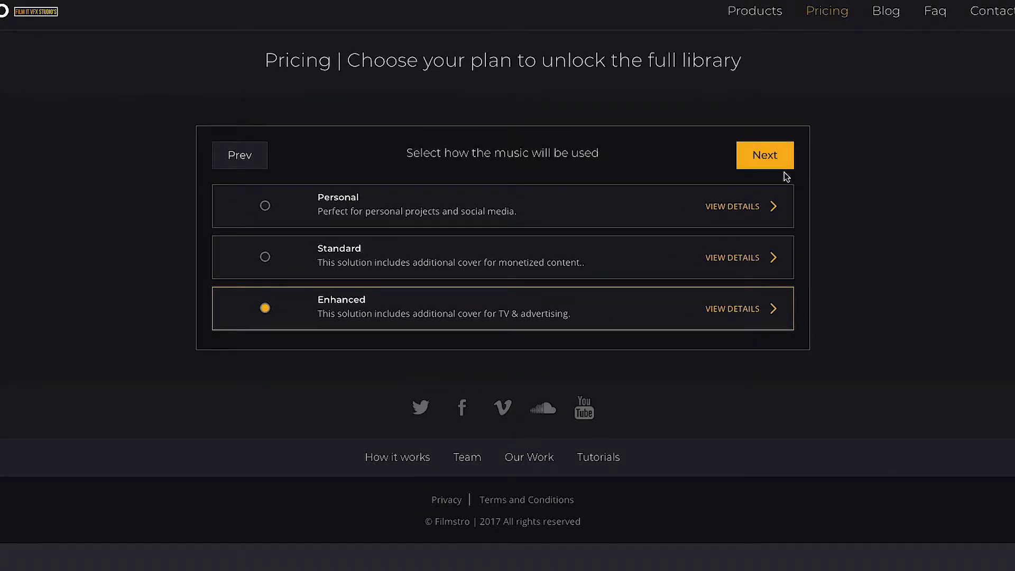
pyautogui.click(776, 154)
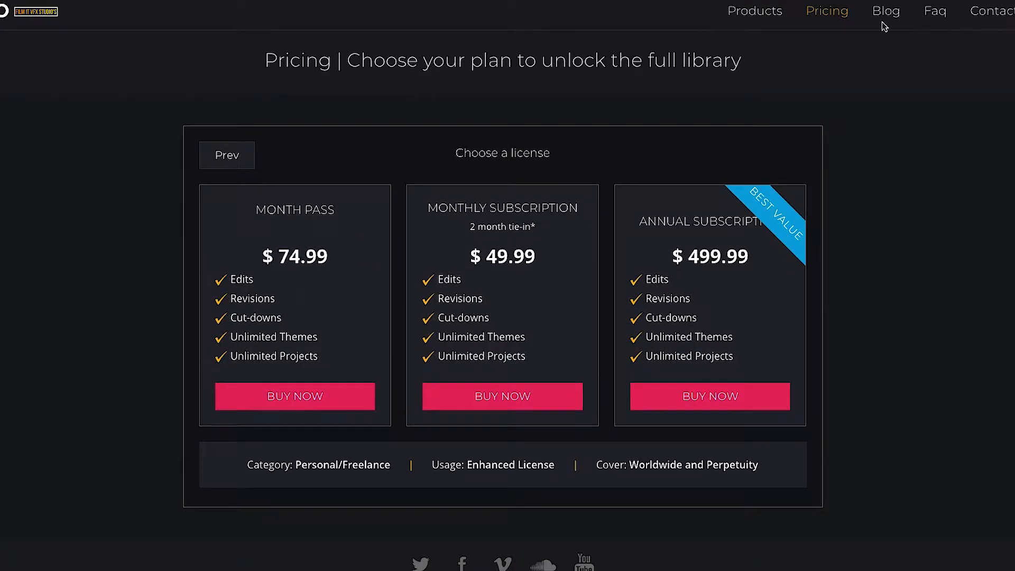
# - Restart the pricing selection and view the license prices for a For Profit Organisation with Monetized Content usage
pyautogui.click(818, 15)
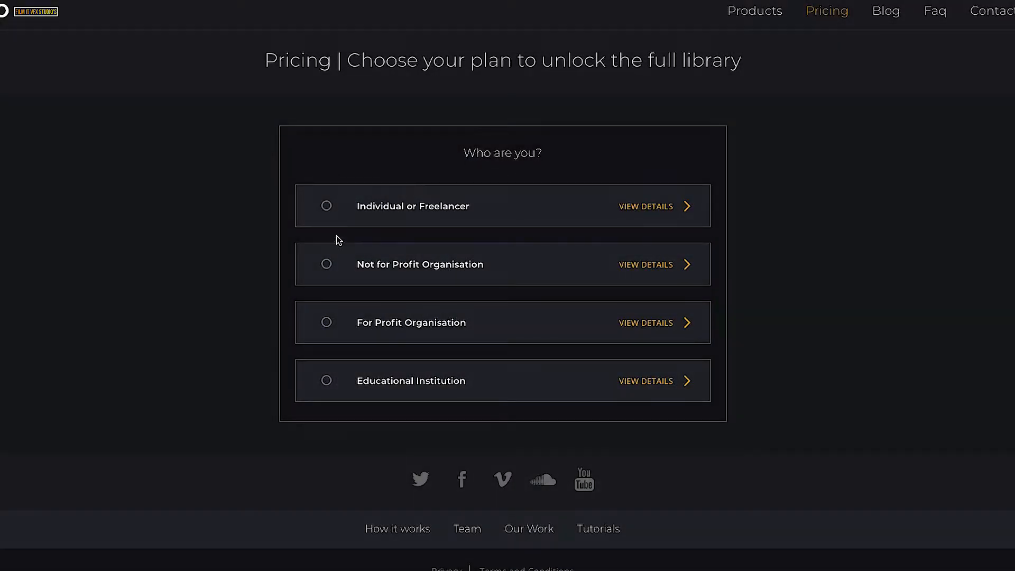
pyautogui.click(326, 323)
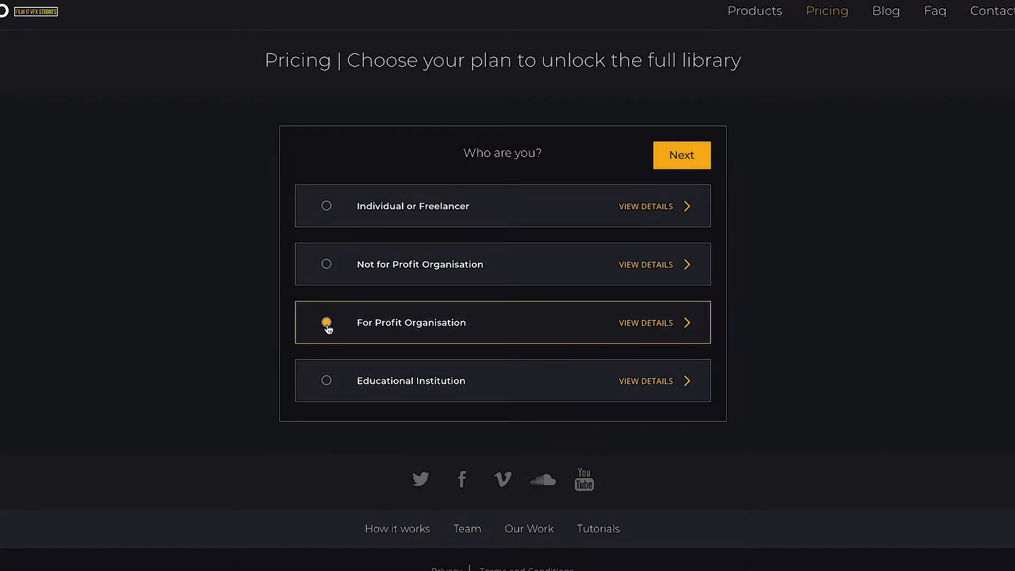
pyautogui.click(680, 155)
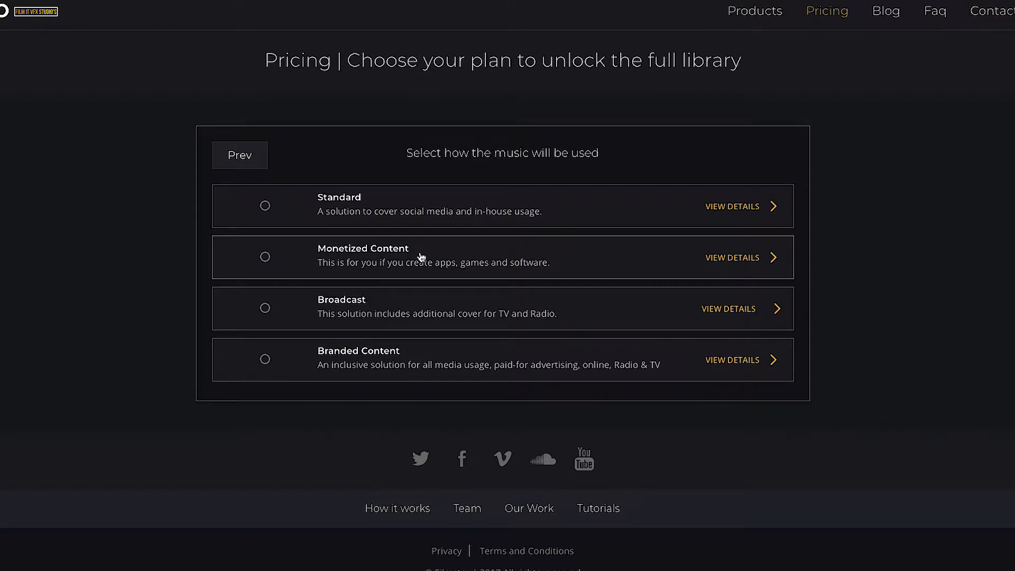
pyautogui.click(265, 256)
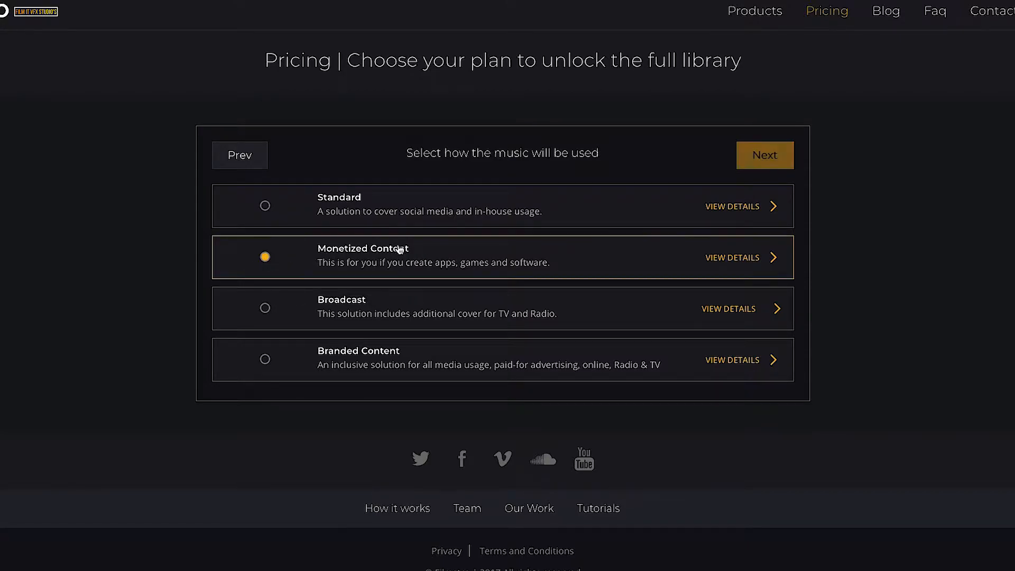
pyautogui.click(780, 166)
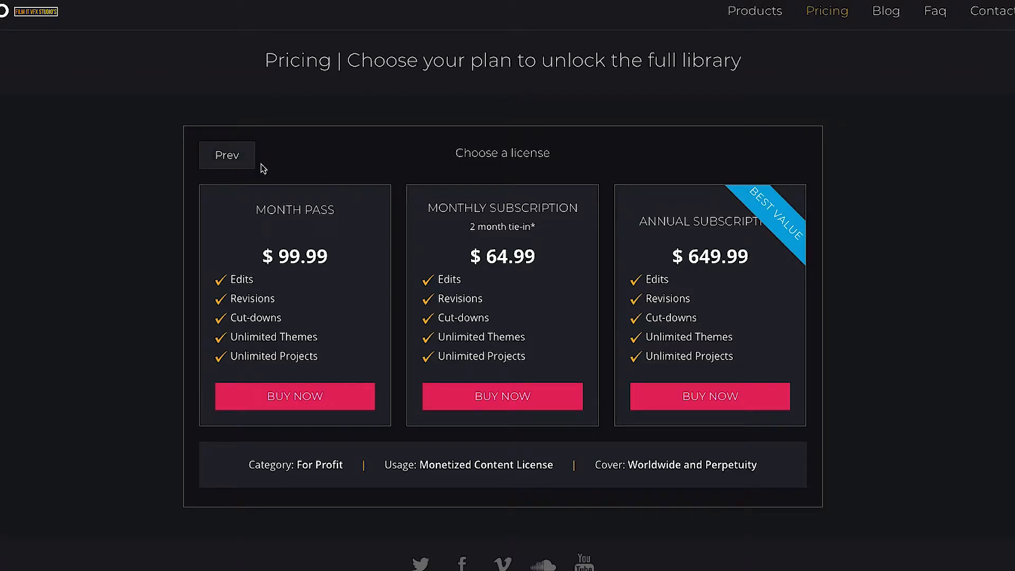
# - Go back to the music usage choices and view the For Profit Organisation prices for Broadcast usage
pyautogui.click(222, 154)
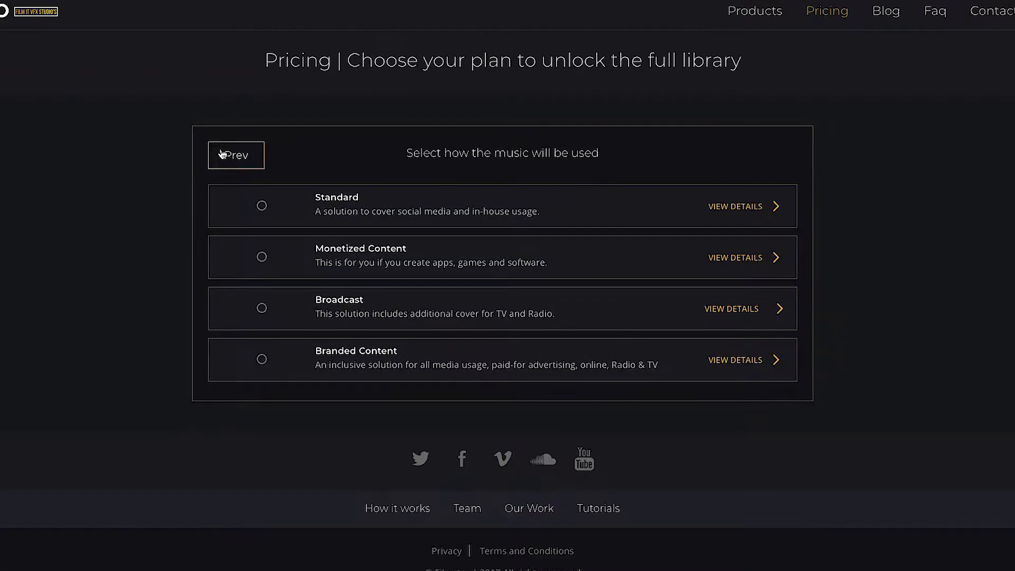
pyautogui.click(265, 309)
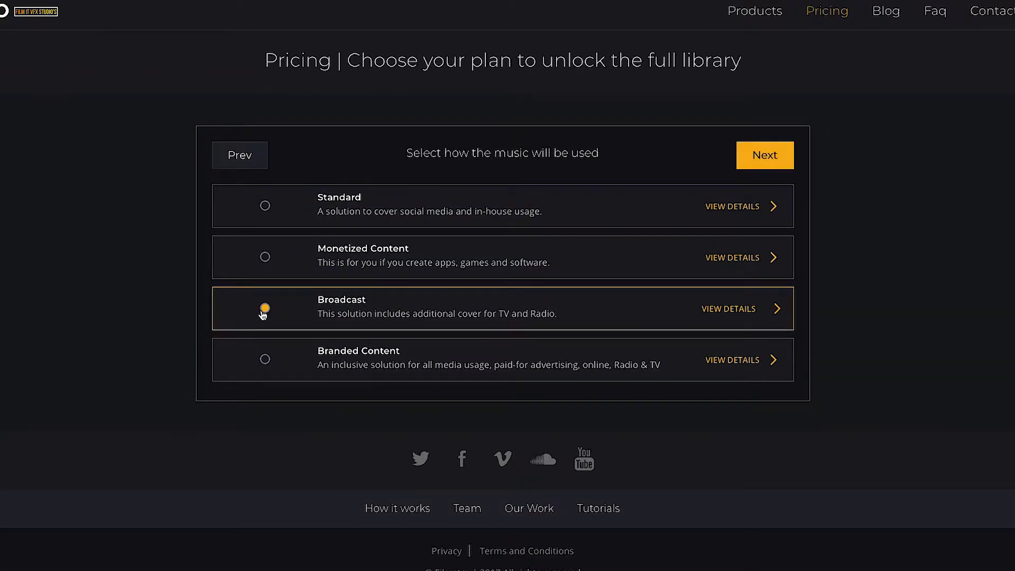
pyautogui.click(769, 160)
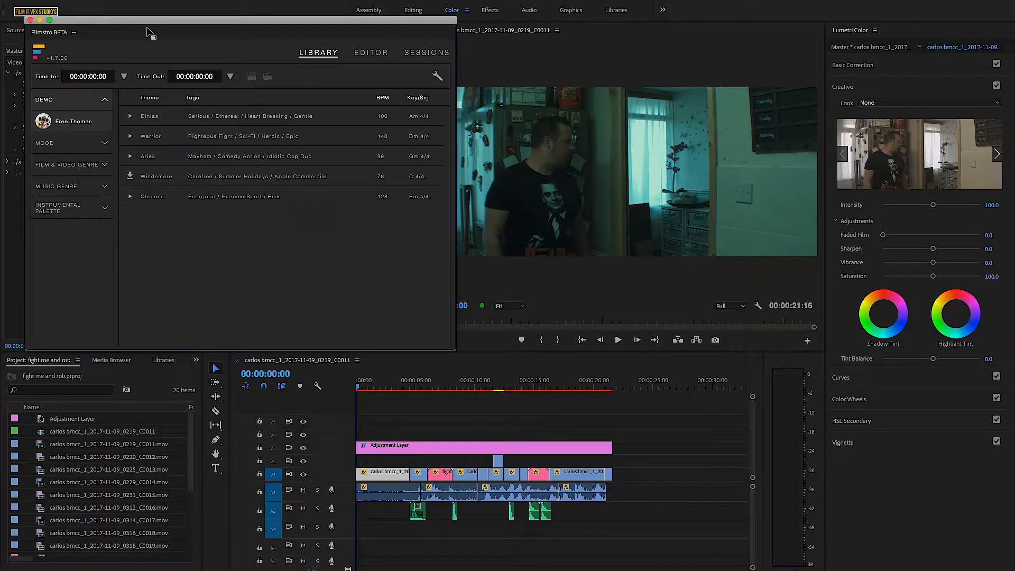
# - Switch to Premiere Pro, play the fight sequence from its start, and return the playhead to 00:00:00:00
pyautogui.moveTo(359, 388); pyautogui.dragTo(356, 387)
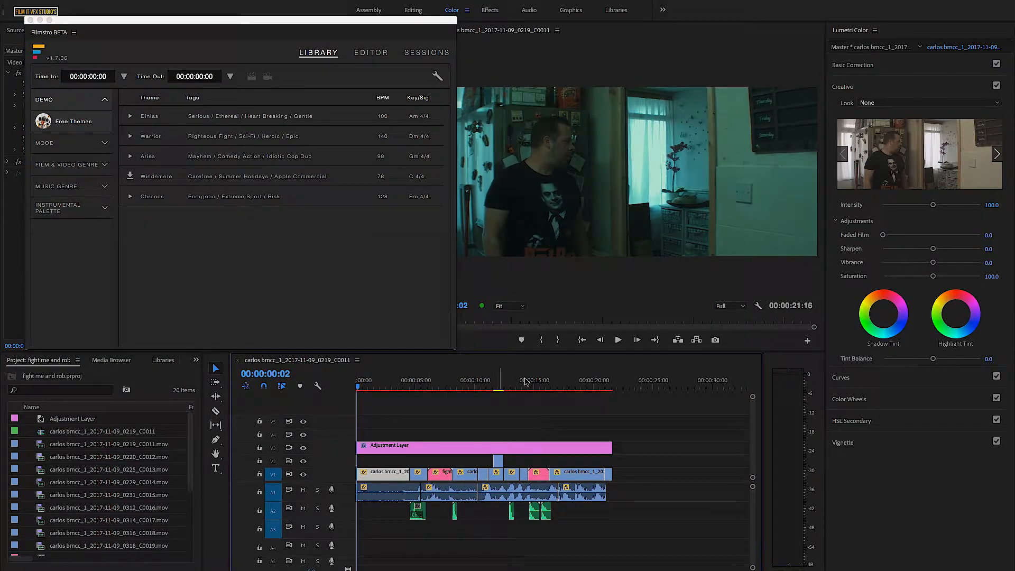
pyautogui.click(620, 341)
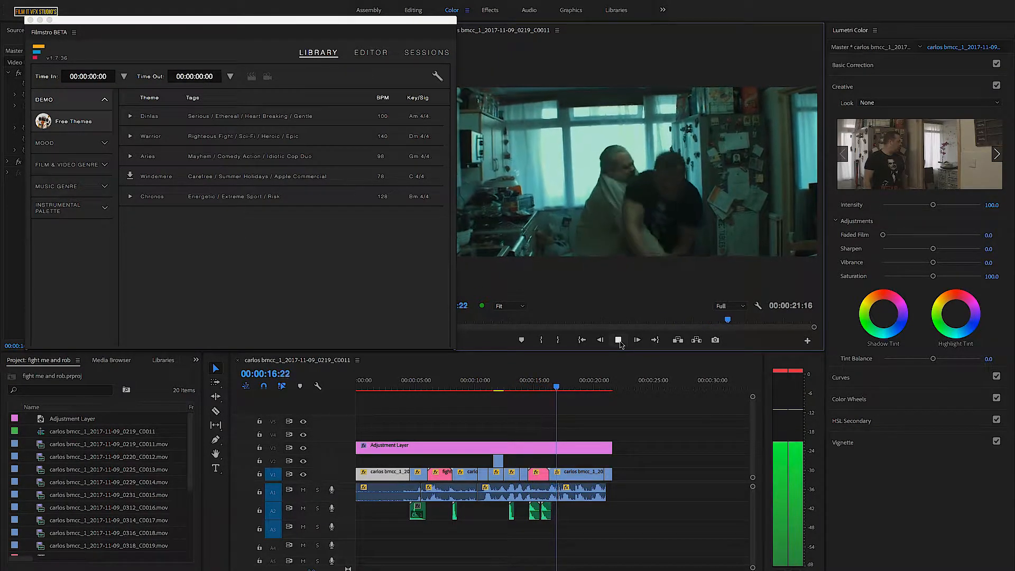
pyautogui.click(618, 339)
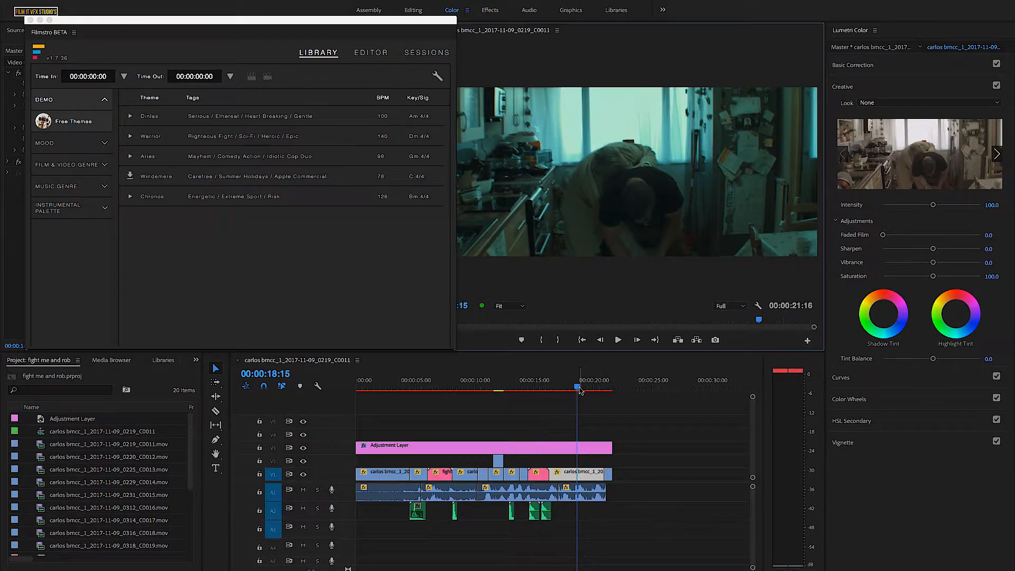
pyautogui.moveTo(579, 390); pyautogui.dragTo(346, 391)
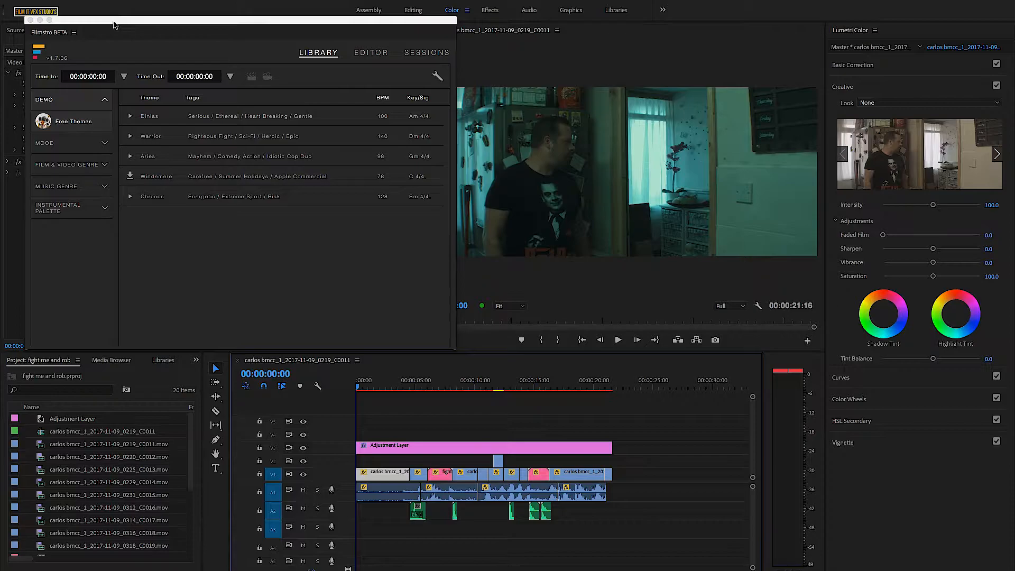
# - Move the Filmstro panel slightly higher and browse the Music Genre categories in its library
pyautogui.moveTo(113, 24); pyautogui.dragTo(116, 15)
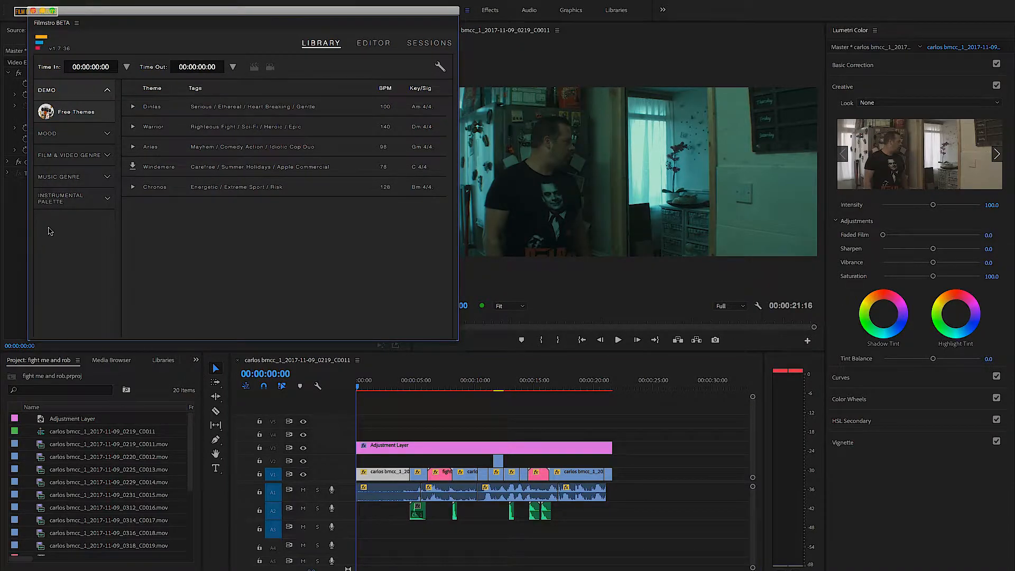
pyautogui.click(68, 180)
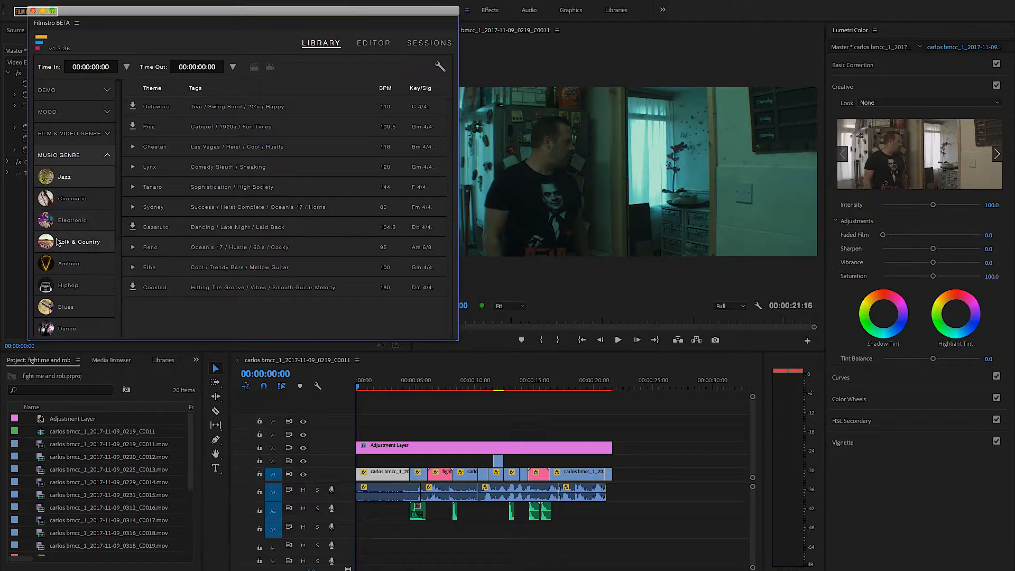
pyautogui.scroll(-3, 58, 241)
pyautogui.scroll(3, 58, 240)
pyautogui.scroll(-5, 72, 222)
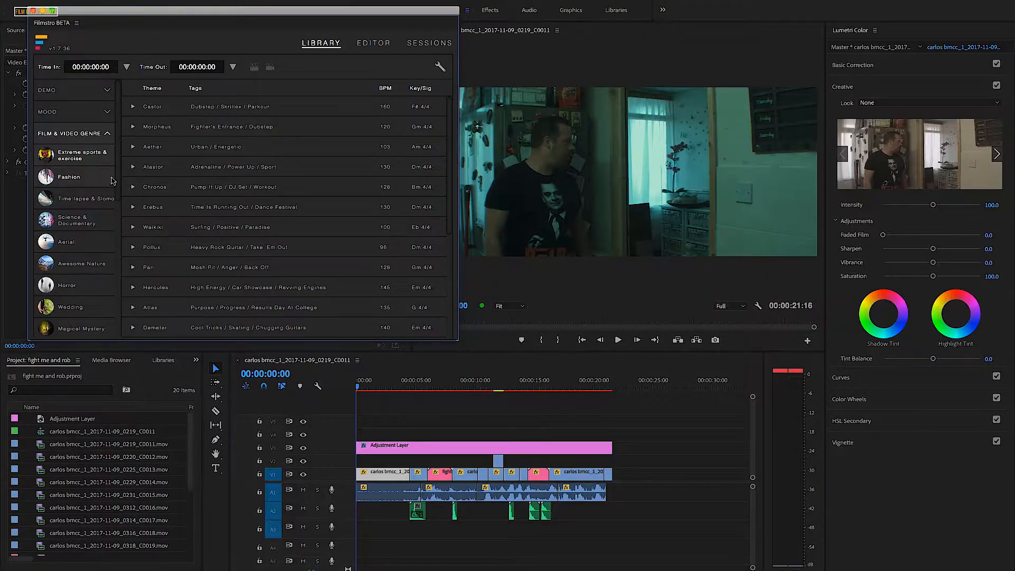
# - List the Action & Conflict themes under Film & Video Genre and look through them for fight music
pyautogui.scroll(-3, 117, 201)
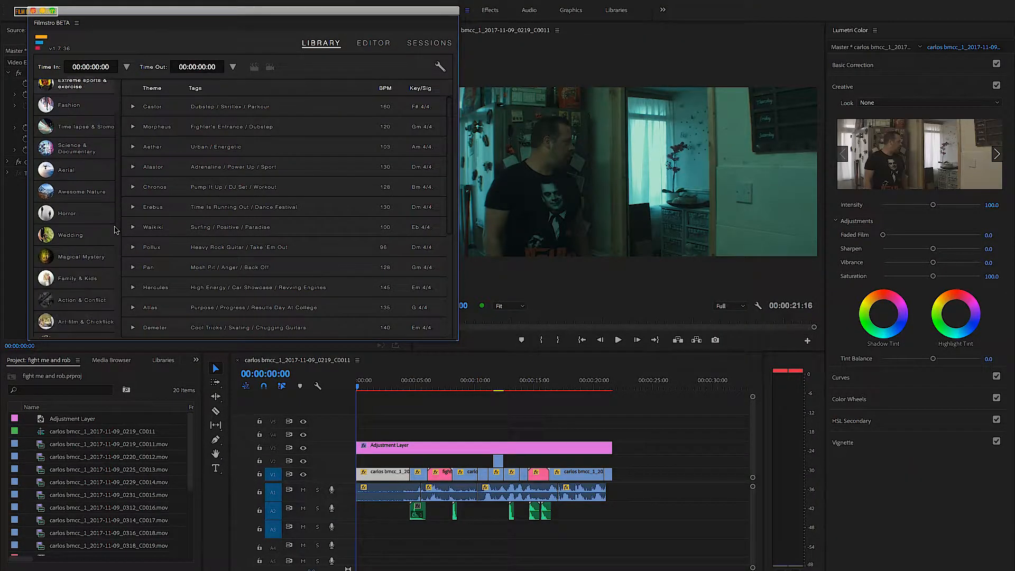
pyautogui.click(89, 268)
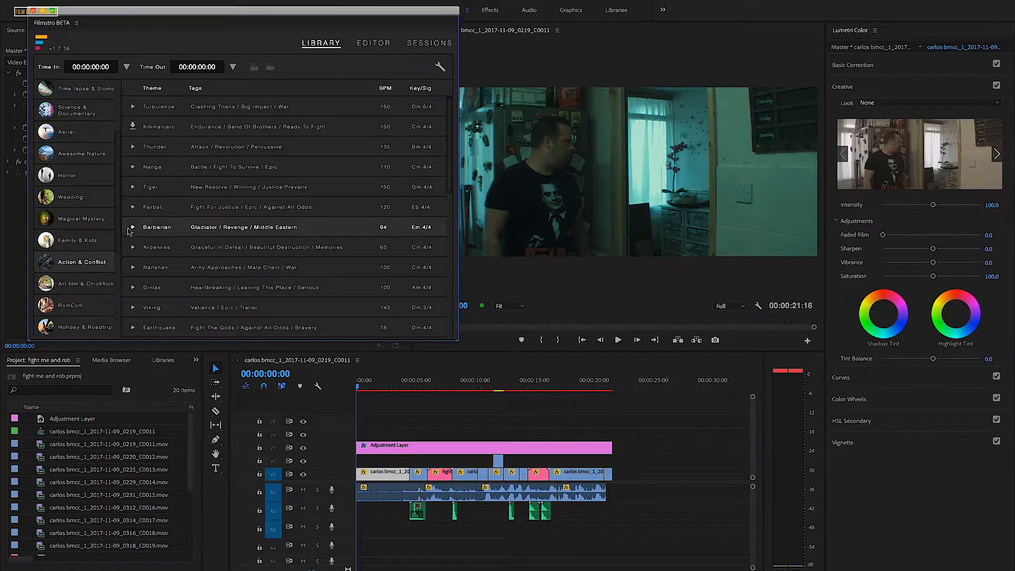
pyautogui.scroll(-5, 169, 255)
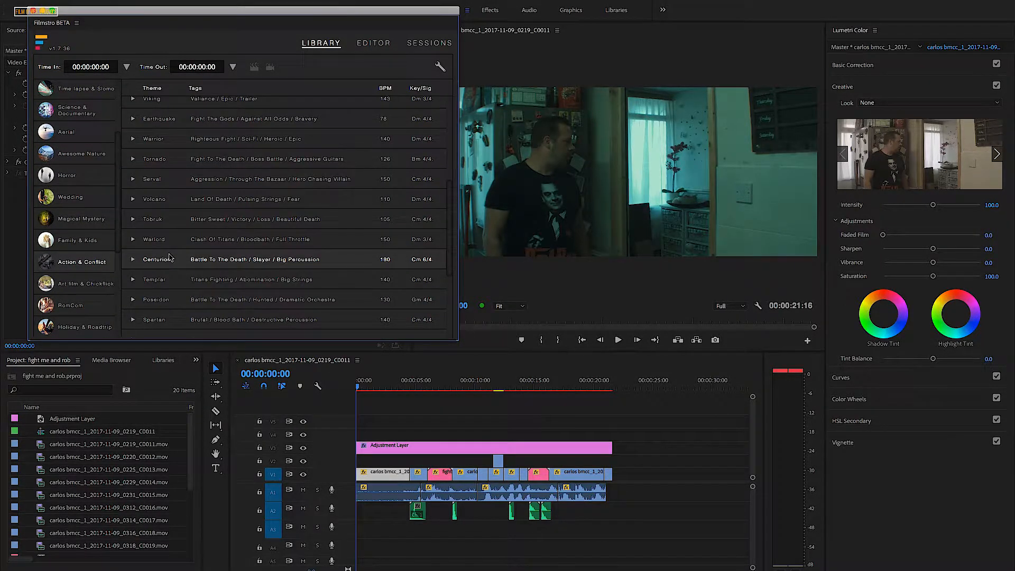
# - Look through the remaining Action & Conflict themes and audition the Tornado theme
pyautogui.scroll(-3, 169, 257)
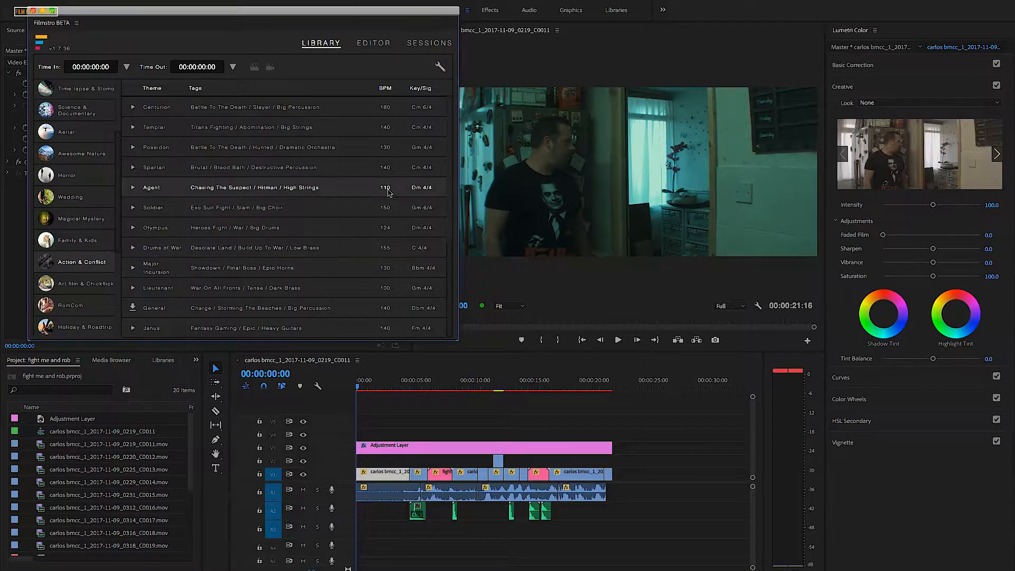
pyautogui.moveTo(452, 258); pyautogui.dragTo(452, 205)
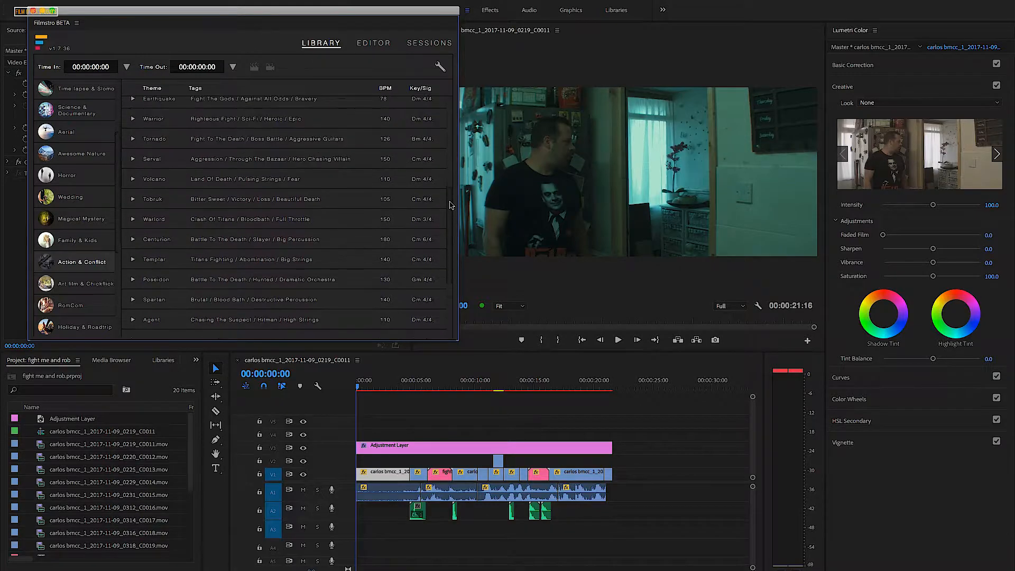
pyautogui.click(132, 140)
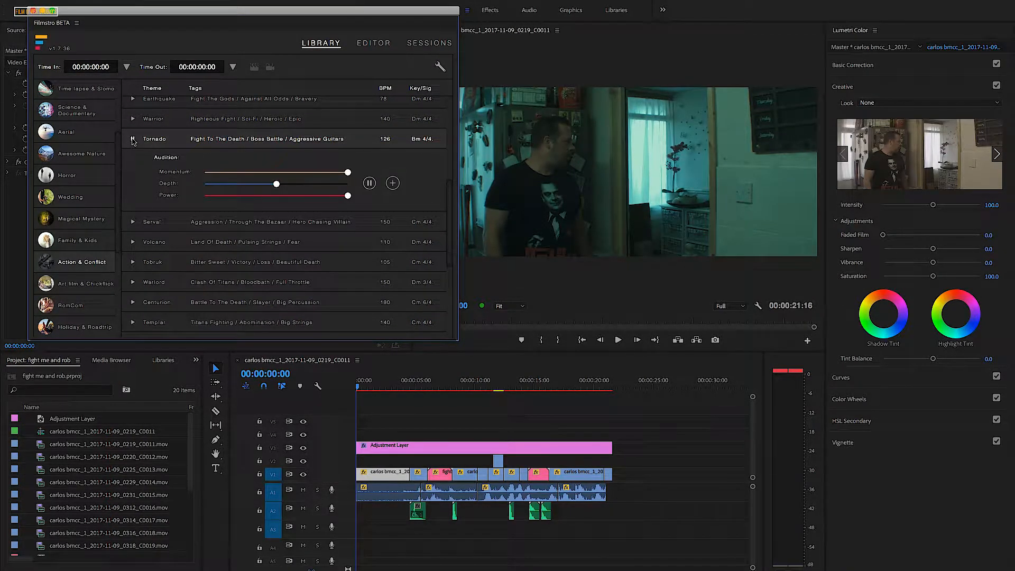
pyautogui.click(369, 183)
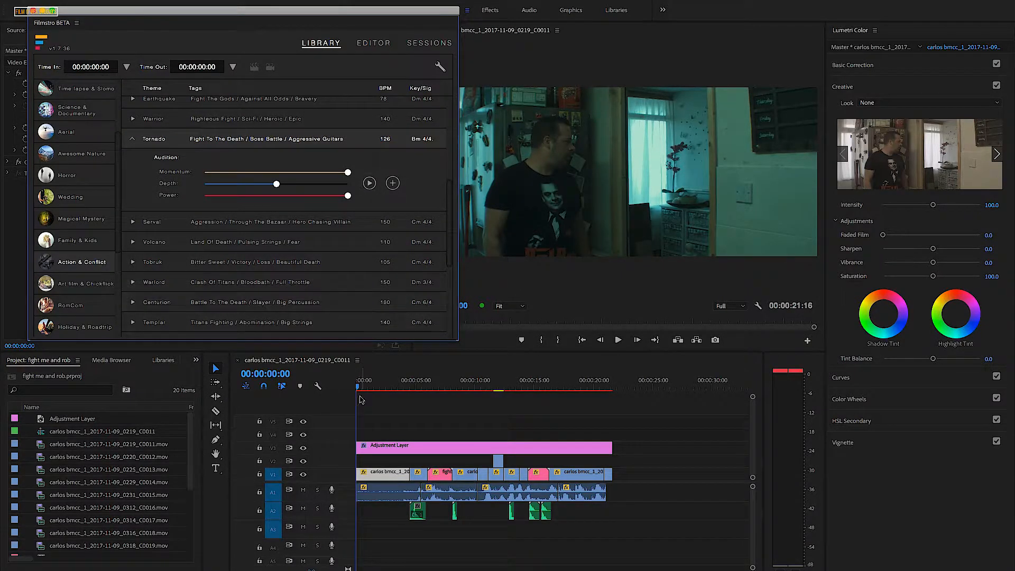
# - Play the opening of the fight sequence without music and return the playhead to 00:00:00:00
pyautogui.click(619, 340)
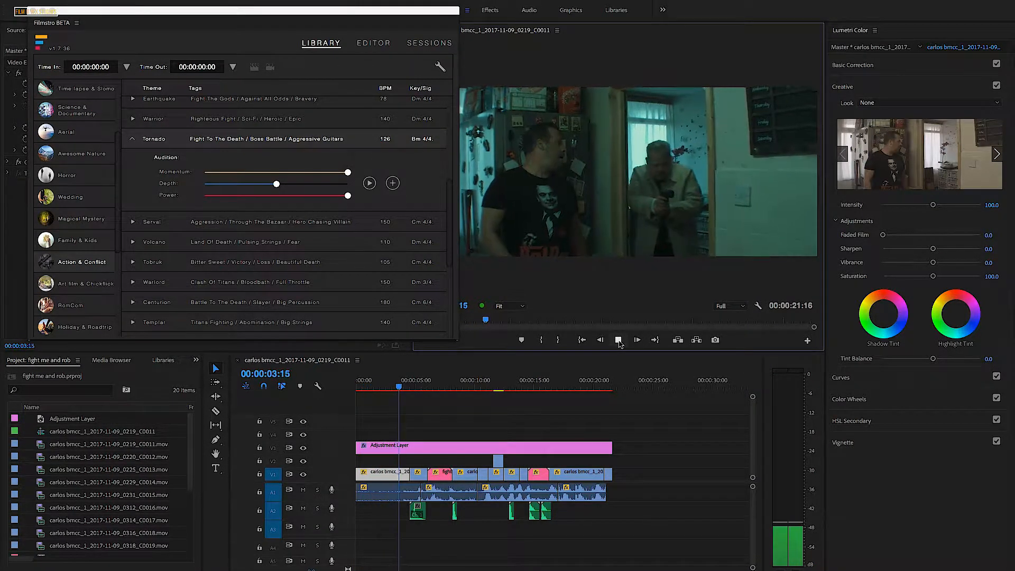
pyautogui.click(618, 340)
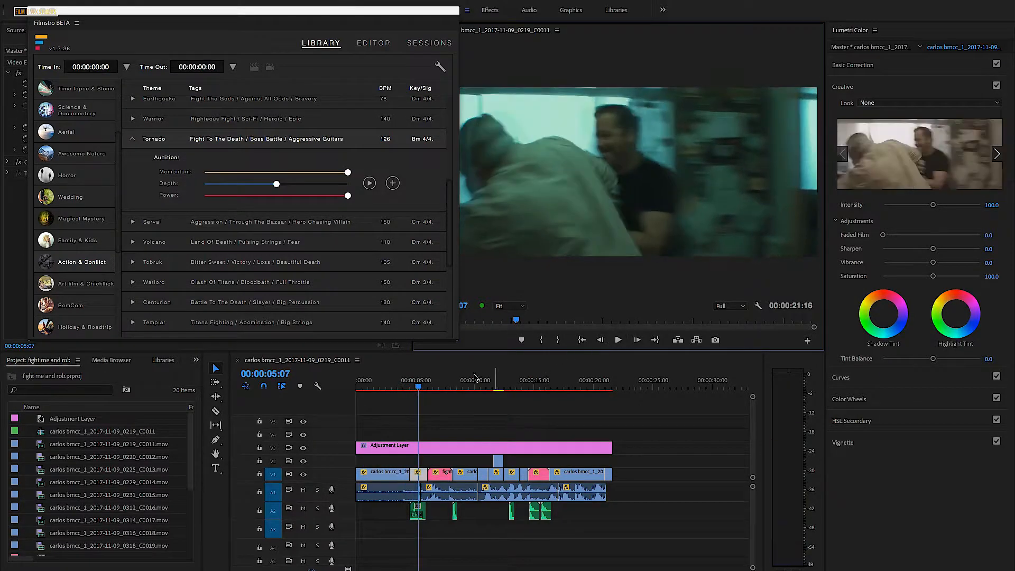
pyautogui.moveTo(418, 389); pyautogui.dragTo(354, 388)
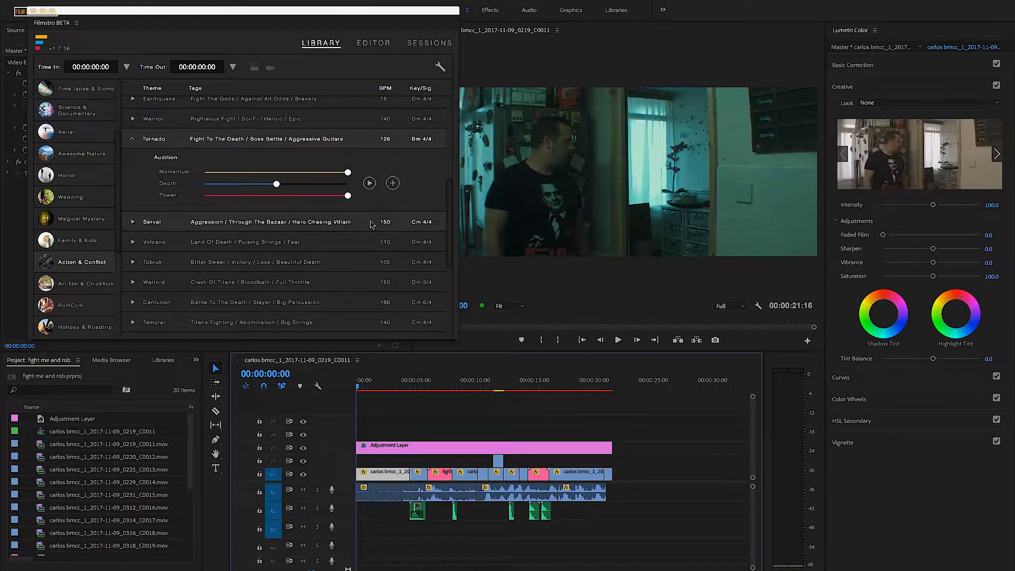
# - Use the Tornado theme, with Time In at 00:00:00:00 and Time Out at the playhead placed past the last clip at 00:00:23:13
pyautogui.click(392, 183)
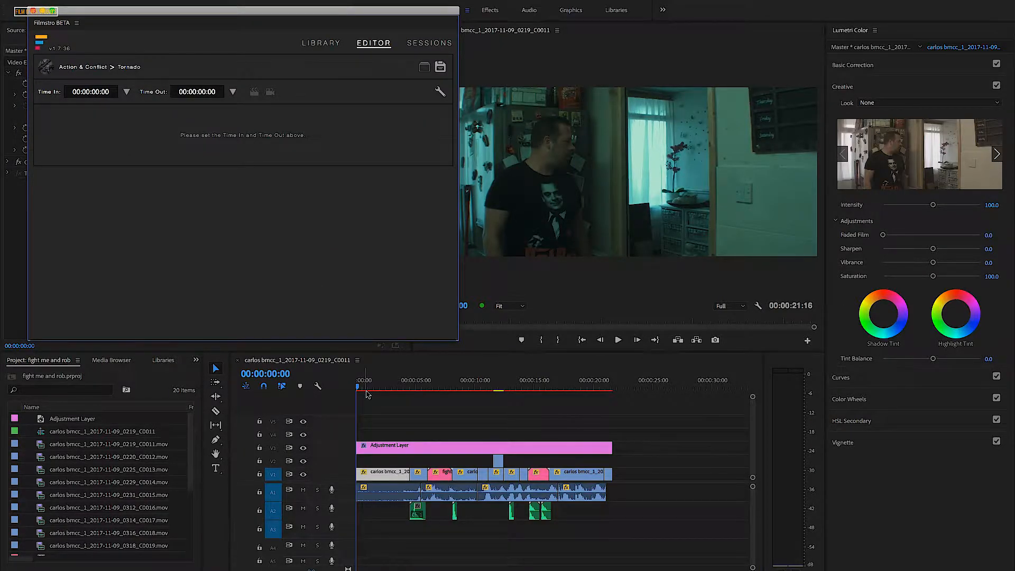
pyautogui.click(358, 390)
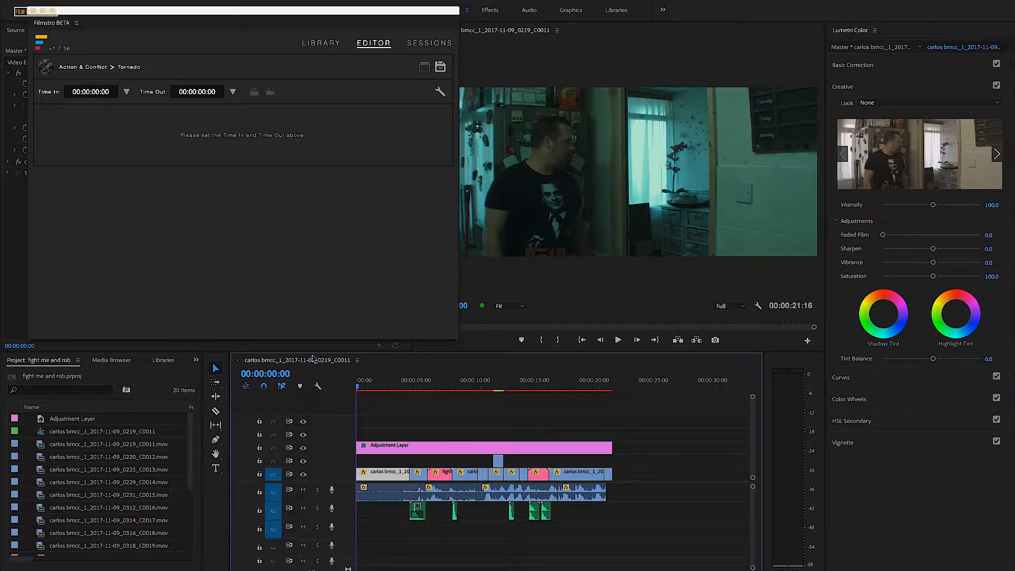
pyautogui.click(126, 94)
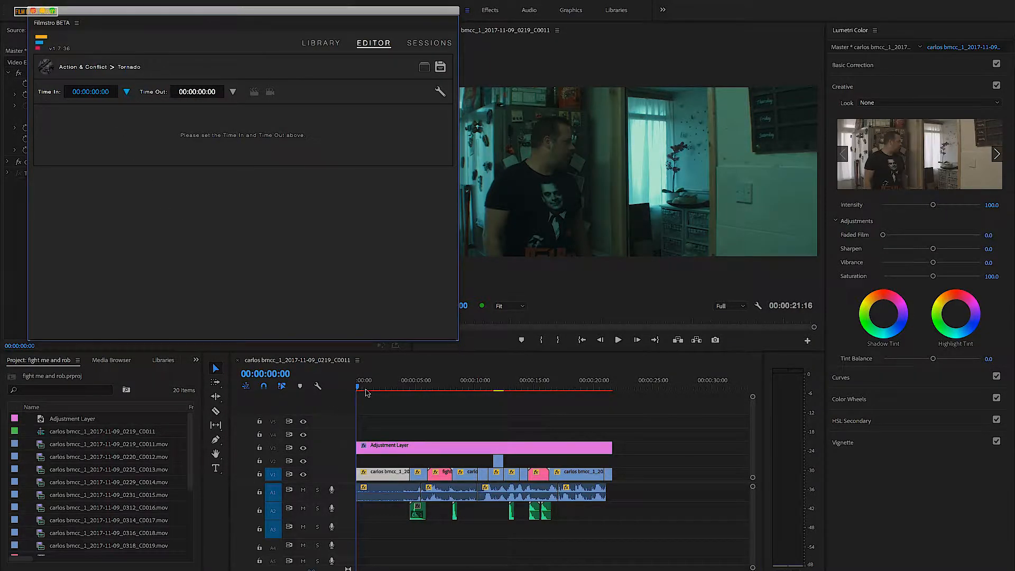
pyautogui.moveTo(360, 389); pyautogui.dragTo(633, 405)
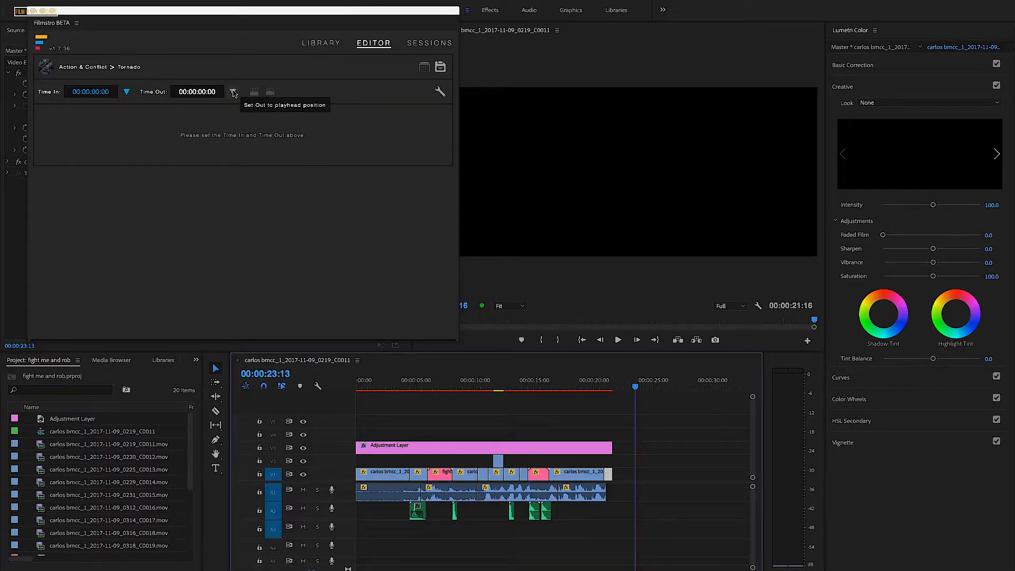
pyautogui.click(233, 92)
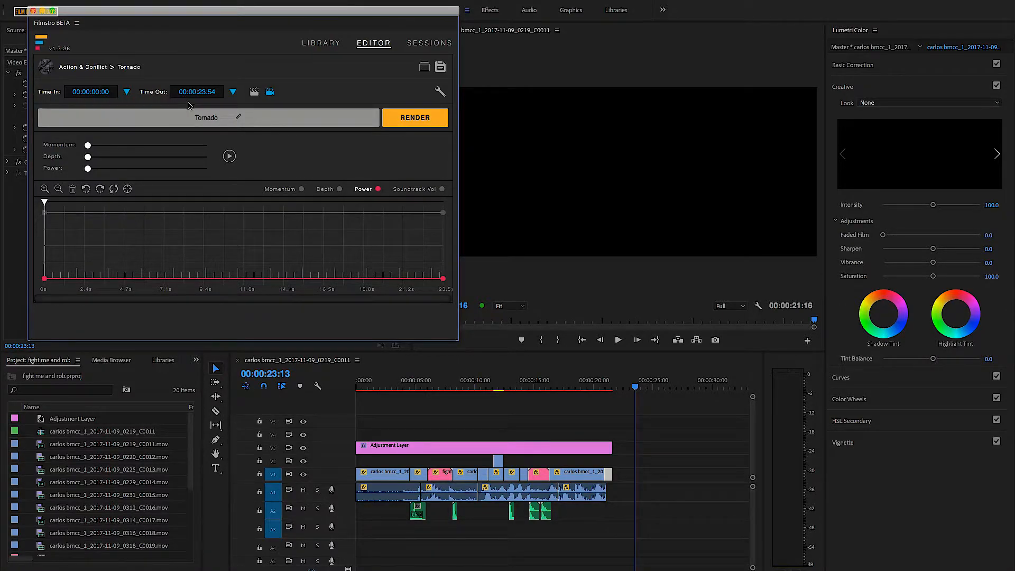
# - Play Tornado with the footage from the start and record rising Momentum, Depth and Power levels live, bringing in Depth and Power after Momentum
pyautogui.moveTo(48, 204)
pyautogui.mouseDown()
pyautogui.moveTo(86, 205)
pyautogui.moveTo(45, 207)
pyautogui.mouseUp()
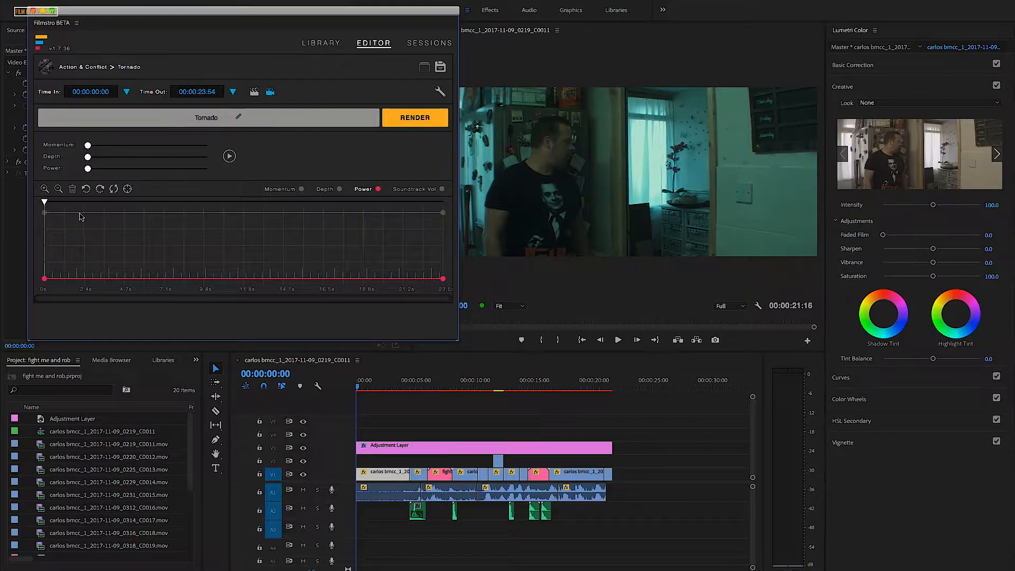
pyautogui.moveTo(45, 205)
pyautogui.mouseDown()
pyautogui.moveTo(161, 214)
pyautogui.moveTo(29, 213)
pyautogui.mouseUp()
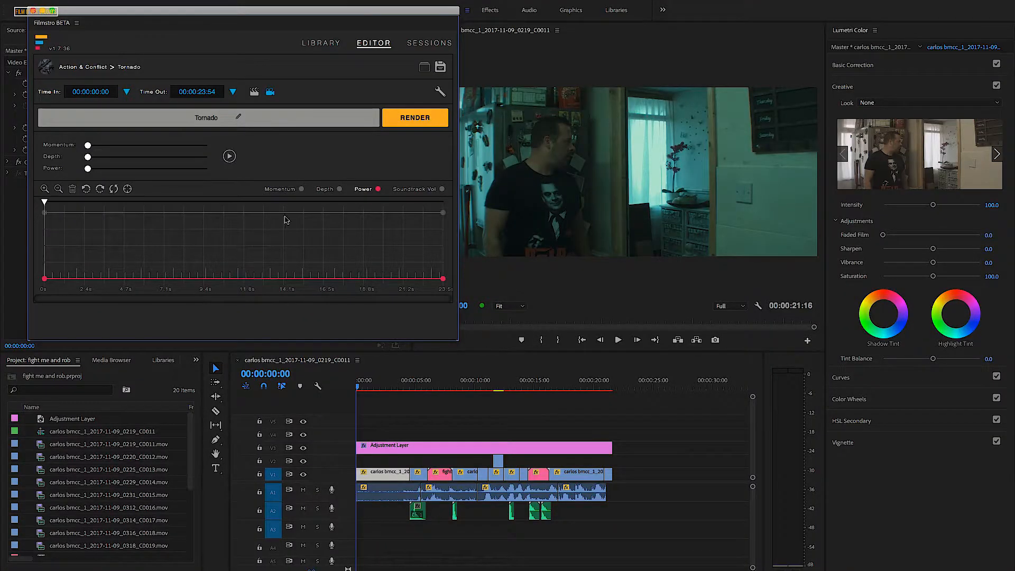
pyautogui.press('super+s')
pyautogui.click(229, 156)
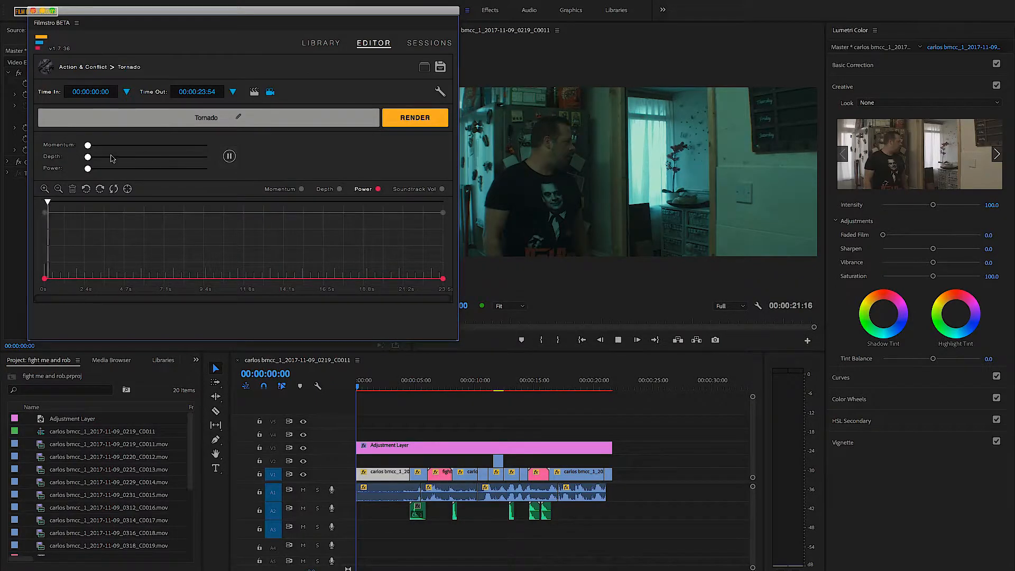
pyautogui.moveTo(88, 145); pyautogui.dragTo(156, 147)
pyautogui.moveTo(89, 157); pyautogui.dragTo(189, 157)
pyautogui.moveTo(89, 170)
pyautogui.mouseDown()
pyautogui.moveTo(190, 170)
pyautogui.moveTo(158, 146)
pyautogui.moveTo(184, 148)
pyautogui.mouseUp()
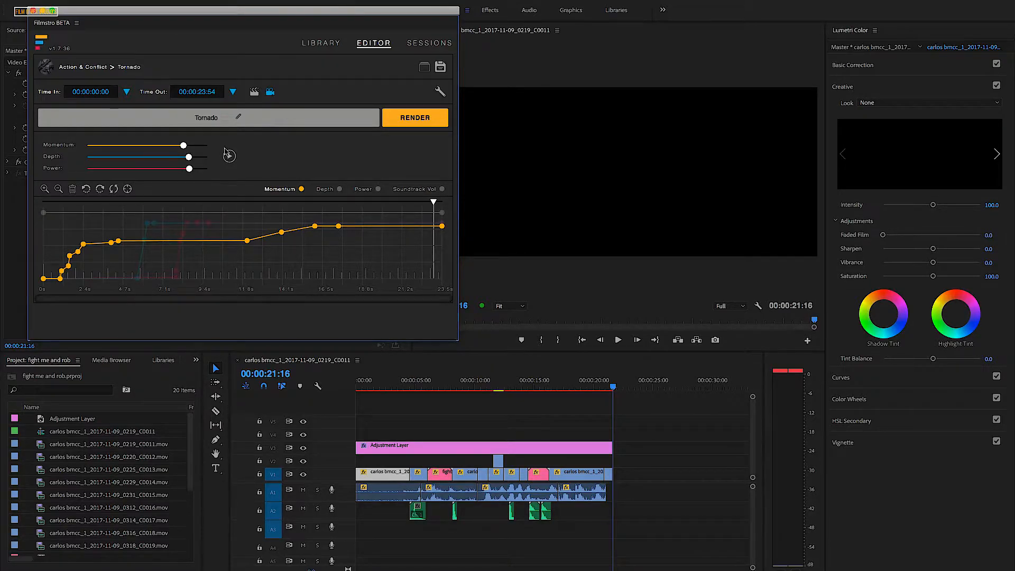
# - Replay the opening with the recorded music and move the first Momentum keyframes earlier and higher so the theme builds almost immediately
pyautogui.moveTo(435, 204); pyautogui.dragTo(20, 226)
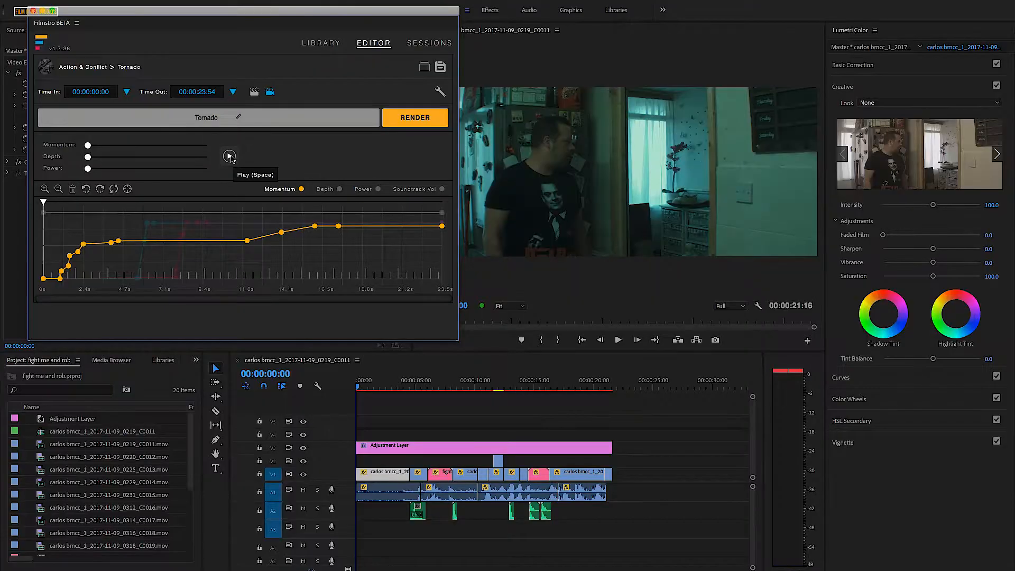
pyautogui.click(230, 157)
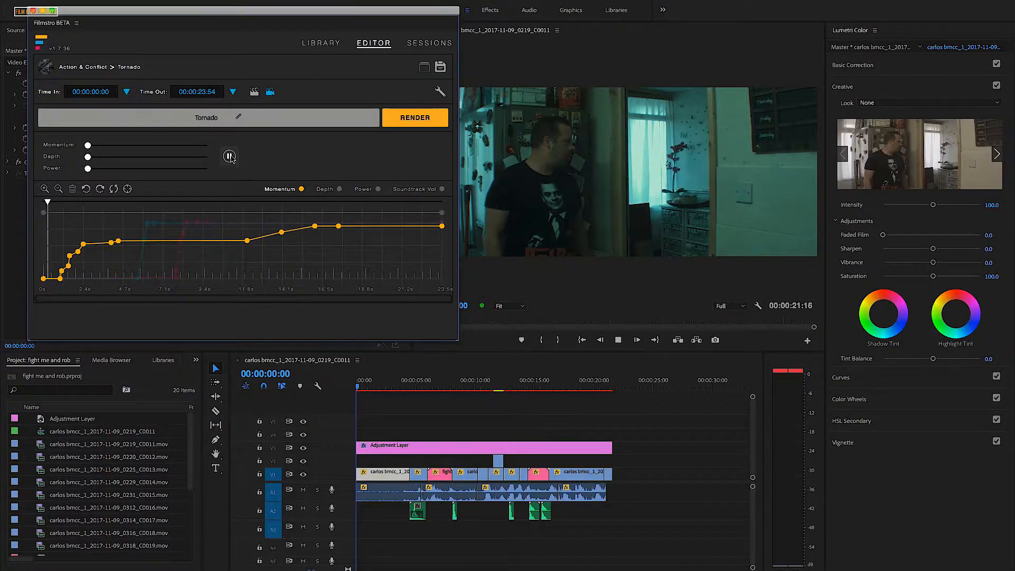
pyautogui.click(229, 156)
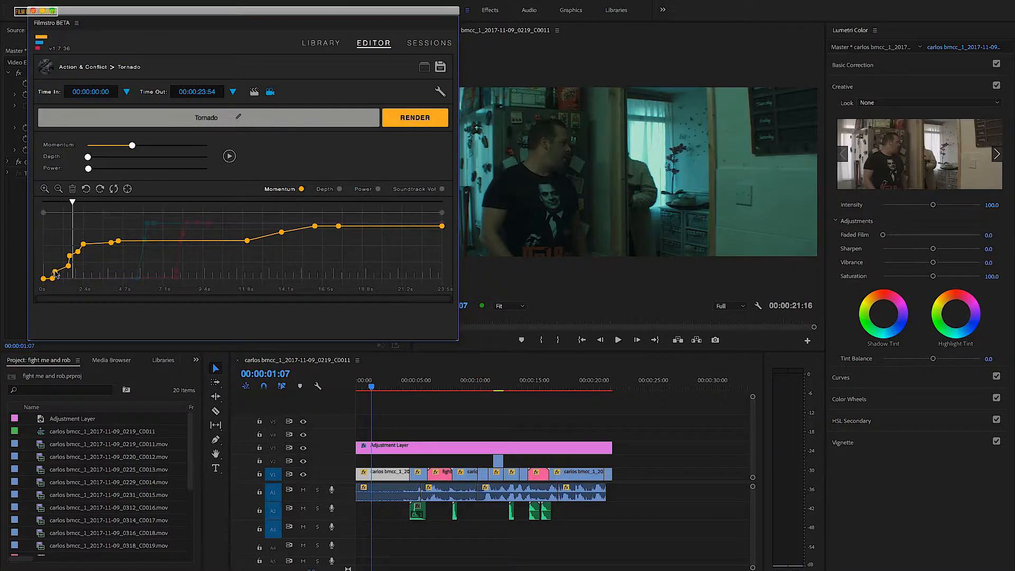
pyautogui.moveTo(74, 202); pyautogui.dragTo(41, 200)
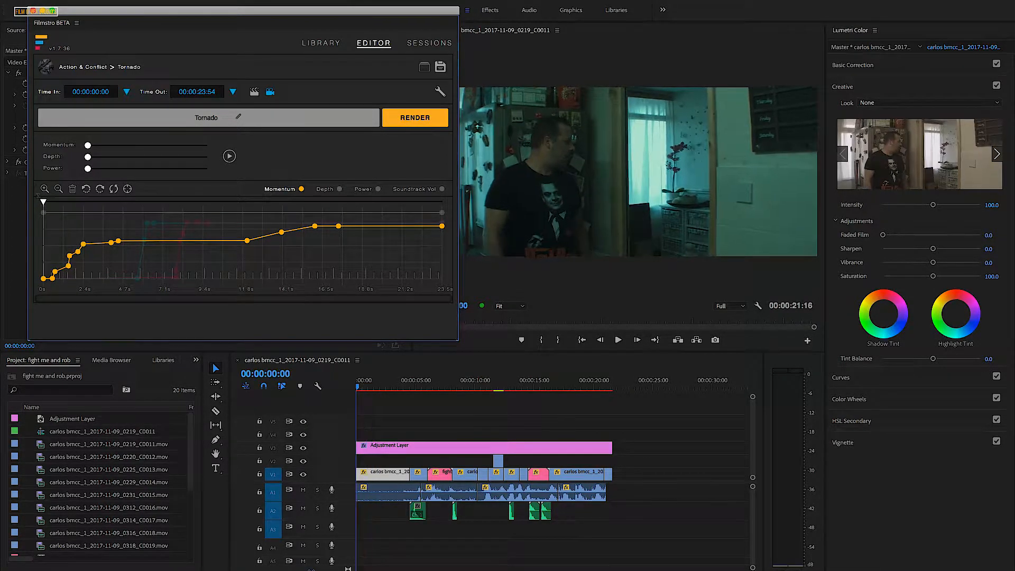
pyautogui.click(229, 156)
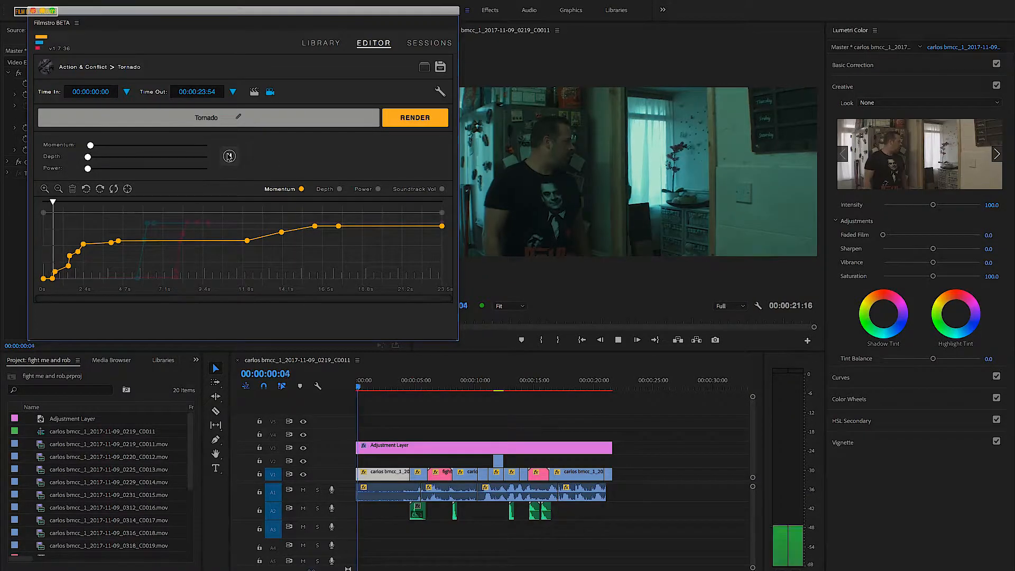
pyautogui.click(228, 157)
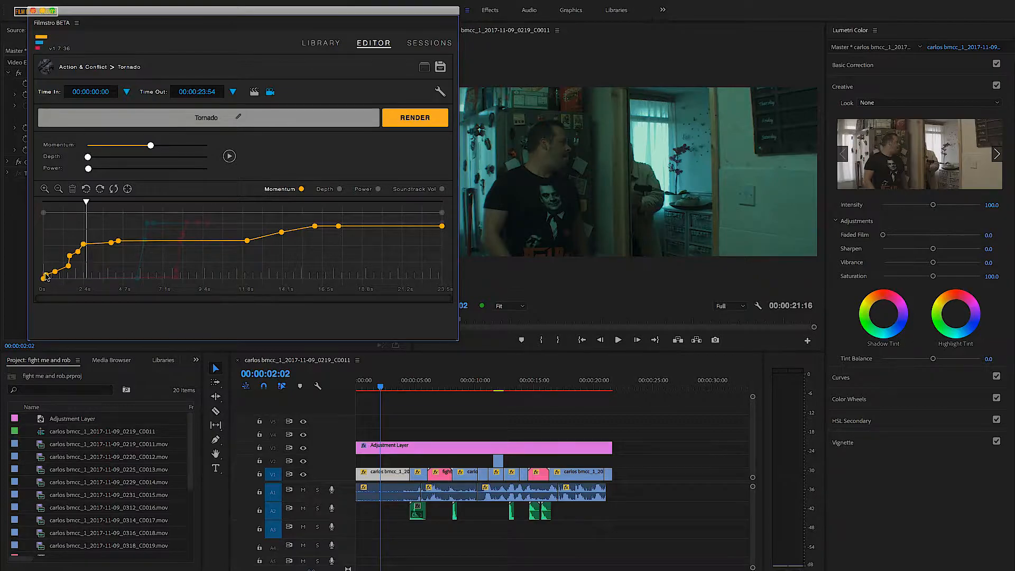
pyautogui.moveTo(54, 272); pyautogui.dragTo(48, 265)
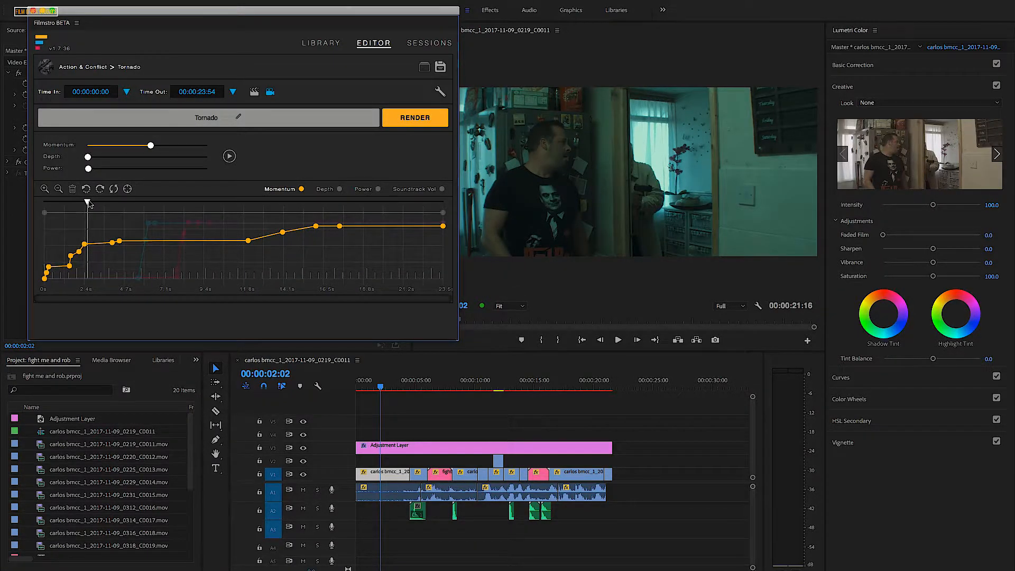
# - Play the scene from its start through the first grab to check the revised Momentum curve
pyautogui.moveTo(88, 203); pyautogui.dragTo(45, 203)
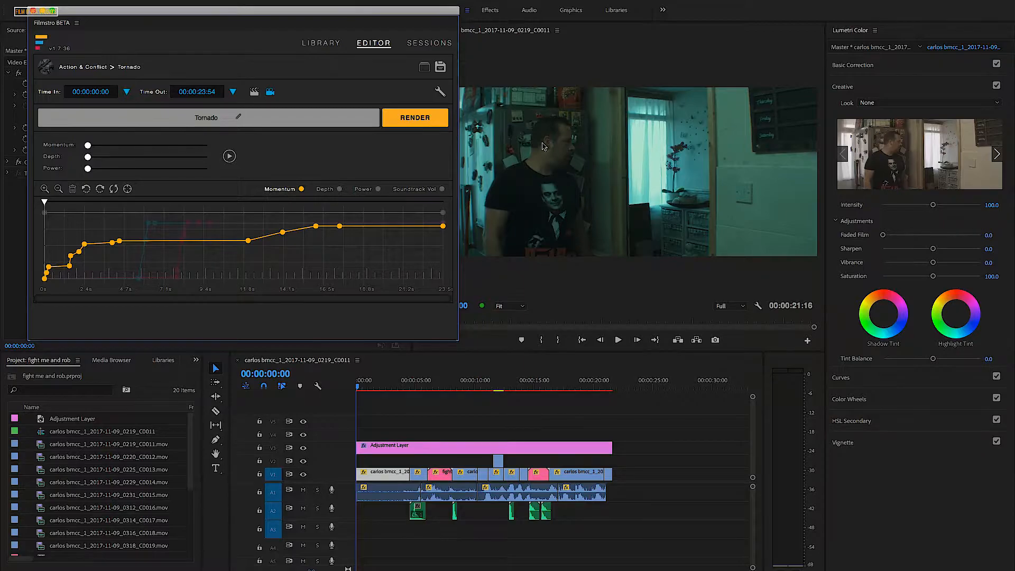
pyautogui.click(229, 157)
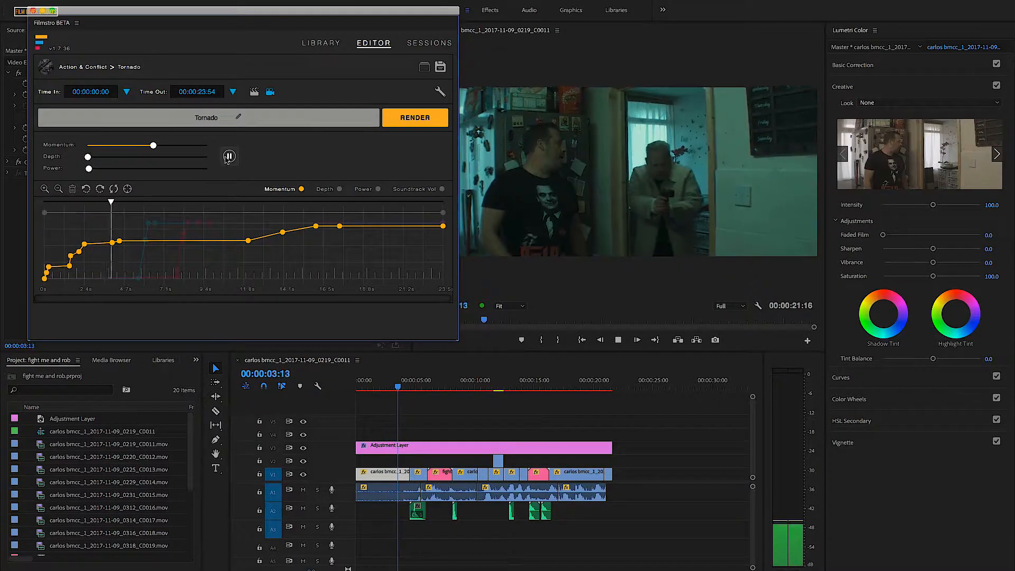
pyautogui.click(228, 156)
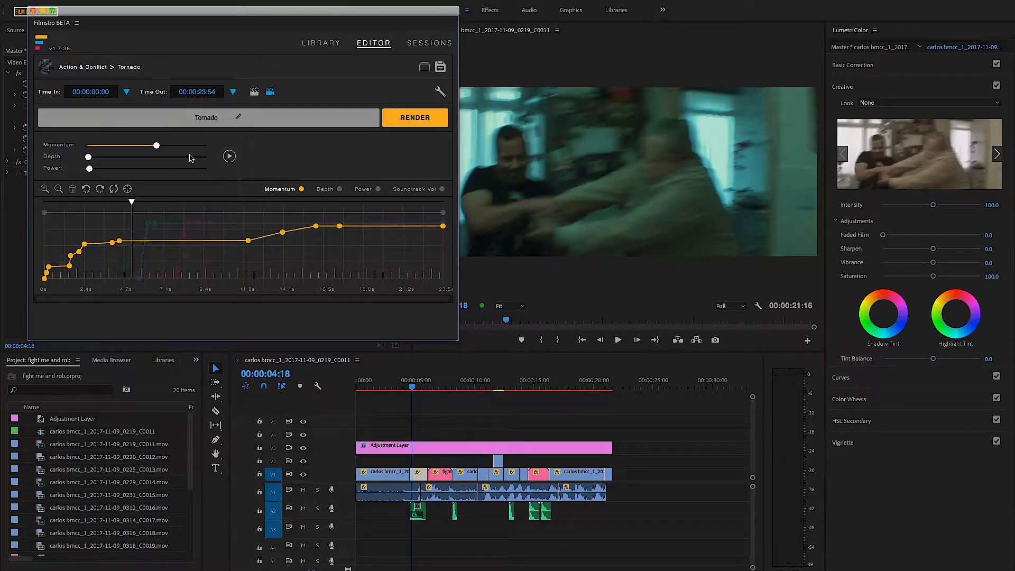
# - Place the playhead at 00:00:04:11 and reshape the Power curve so its first rise reaches mid-level at that point
pyautogui.moveTo(132, 204); pyautogui.dragTo(120, 202)
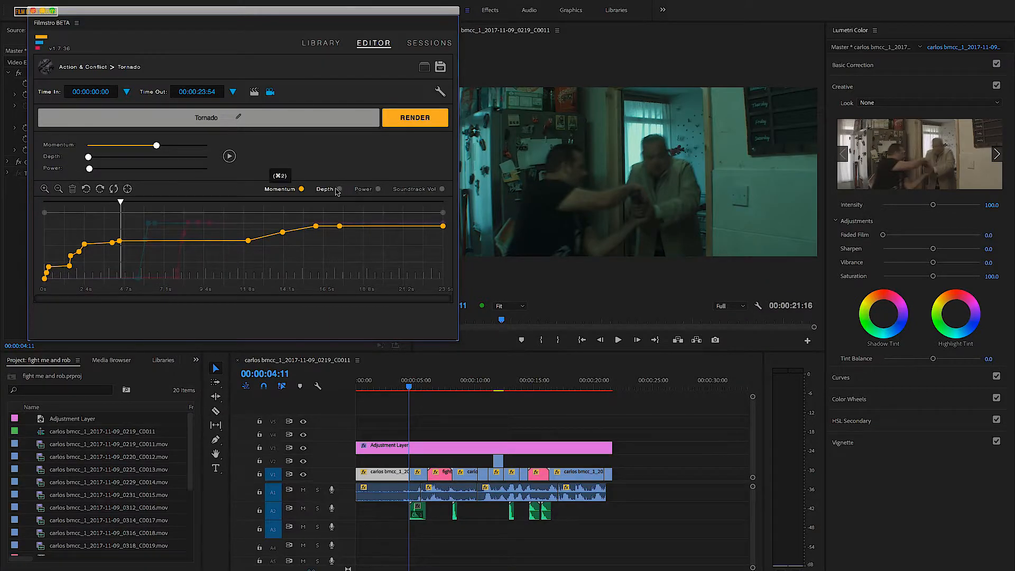
pyautogui.click(361, 189)
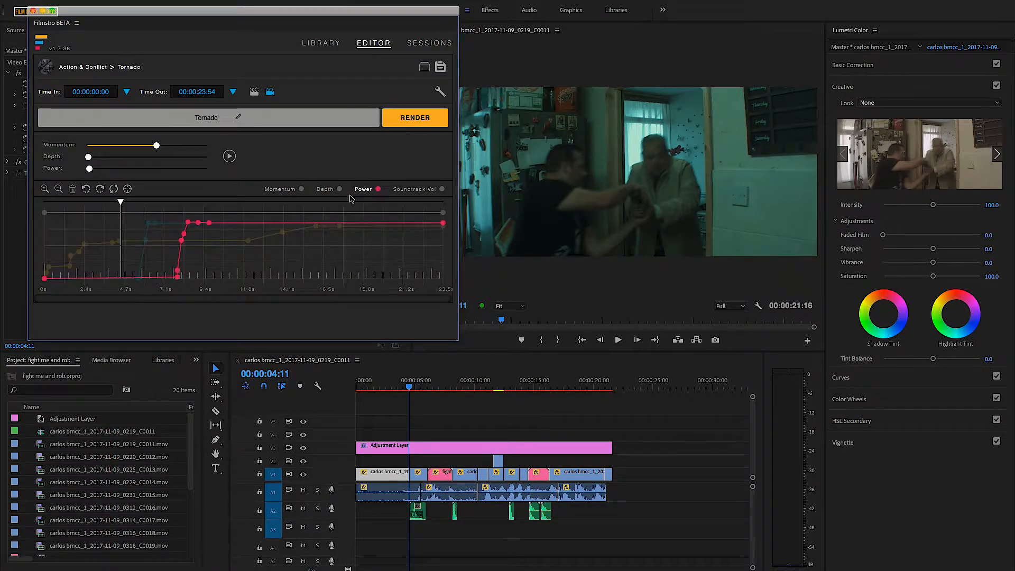
pyautogui.moveTo(176, 277); pyautogui.dragTo(162, 244)
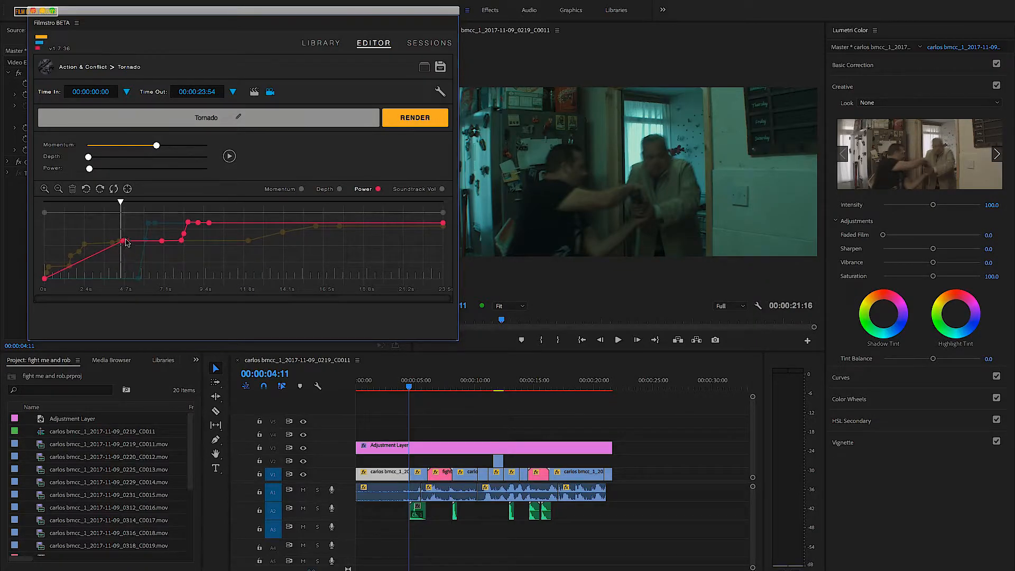
# - Move the Depth curve's first rise to mid-level just before 00:00:04:11, and replay the scene from the start to check it
pyautogui.click(340, 189)
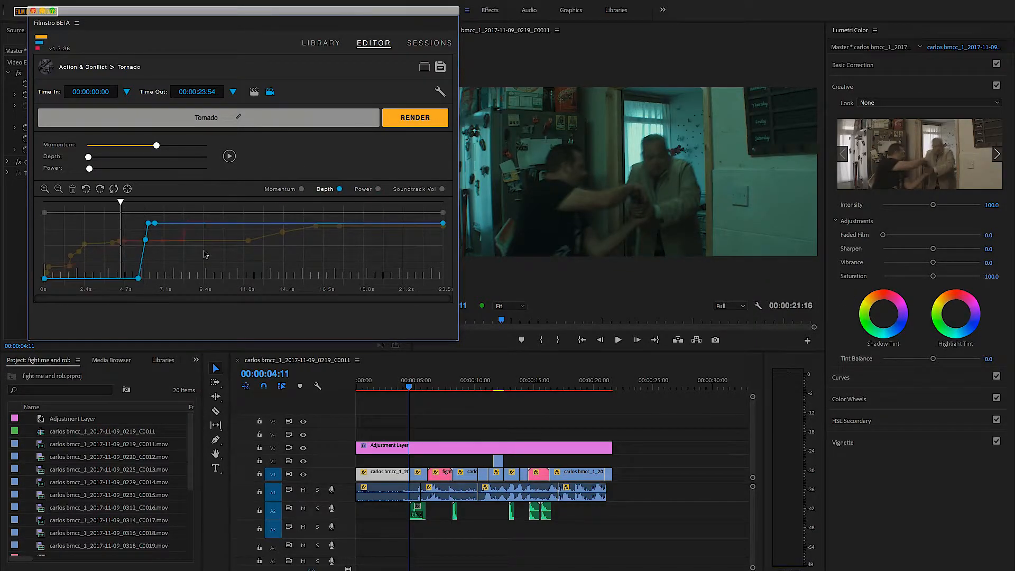
pyautogui.moveTo(139, 279); pyautogui.dragTo(122, 241)
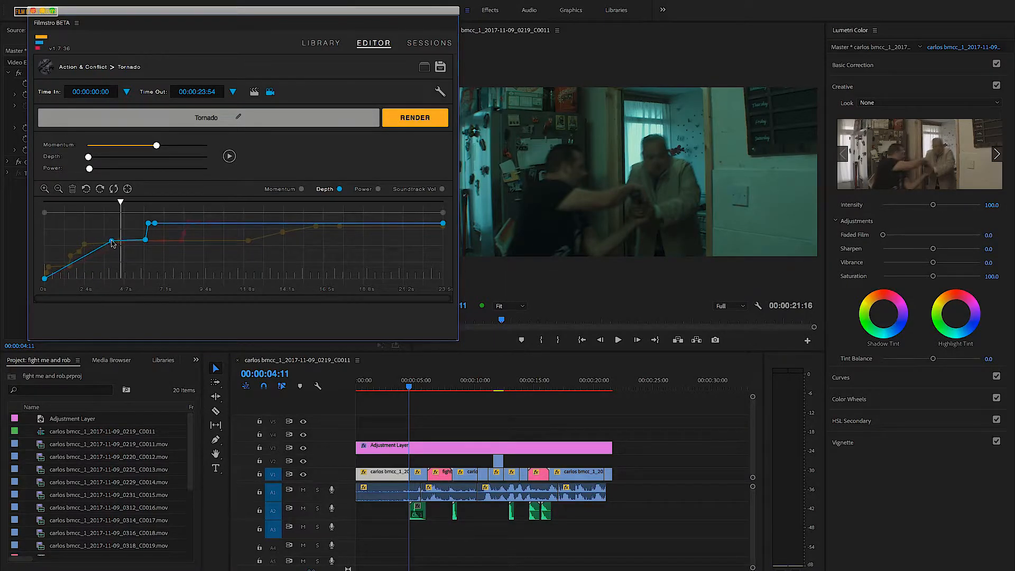
pyautogui.moveTo(121, 203); pyautogui.dragTo(39, 201)
pyautogui.click(229, 156)
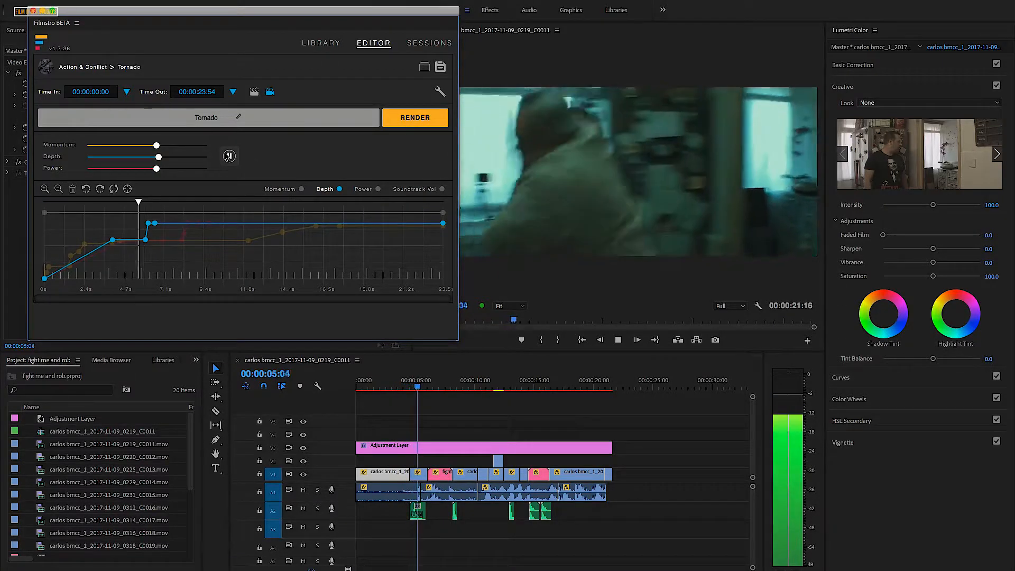
pyautogui.press('space')
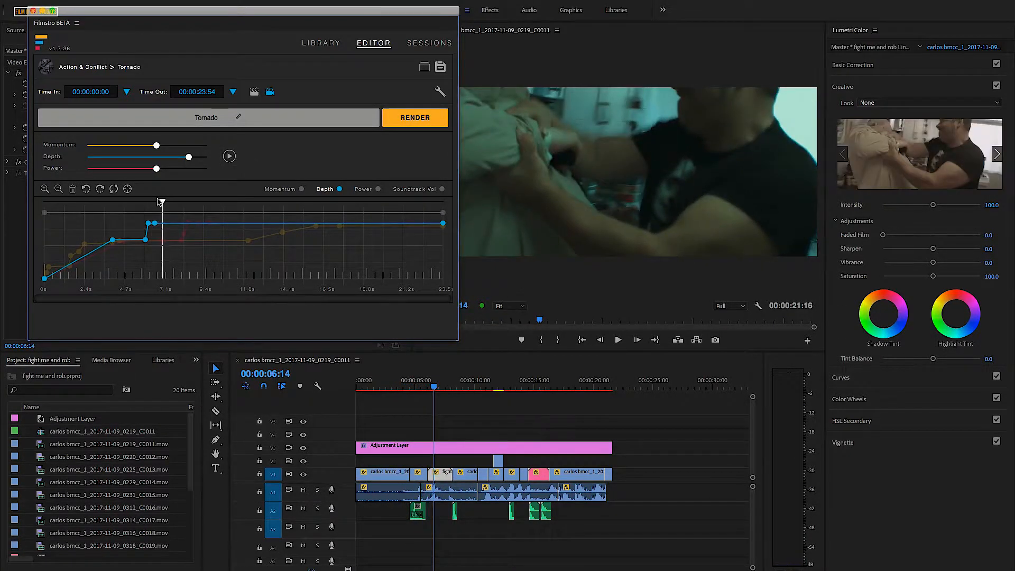
# - Raise the Depth curve's early keyframes to the upper level, moving the first peak ahead of 00:00:04:01, and replay the opening
pyautogui.moveTo(164, 206); pyautogui.dragTo(113, 202)
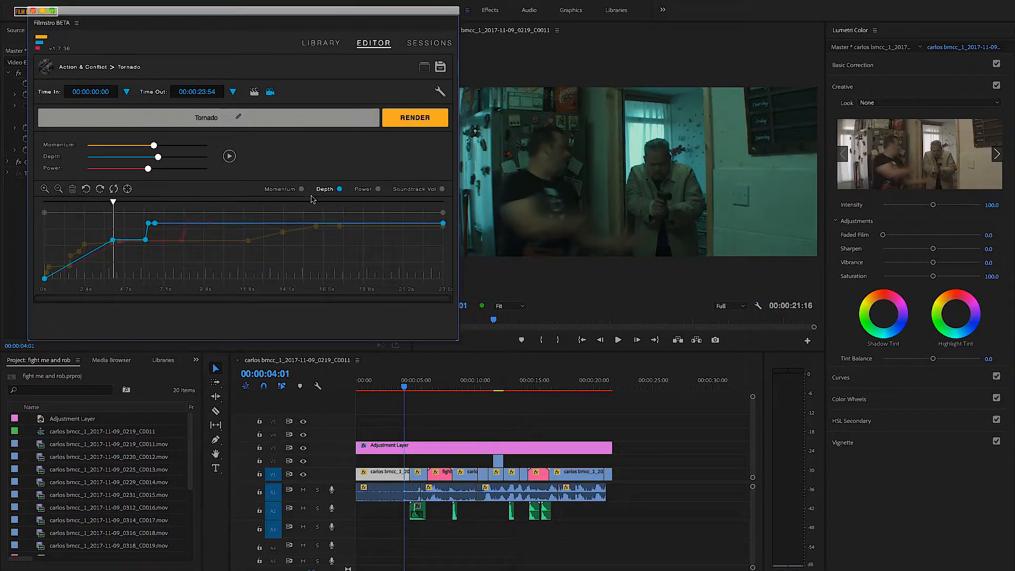
pyautogui.moveTo(160, 159); pyautogui.dragTo(164, 157)
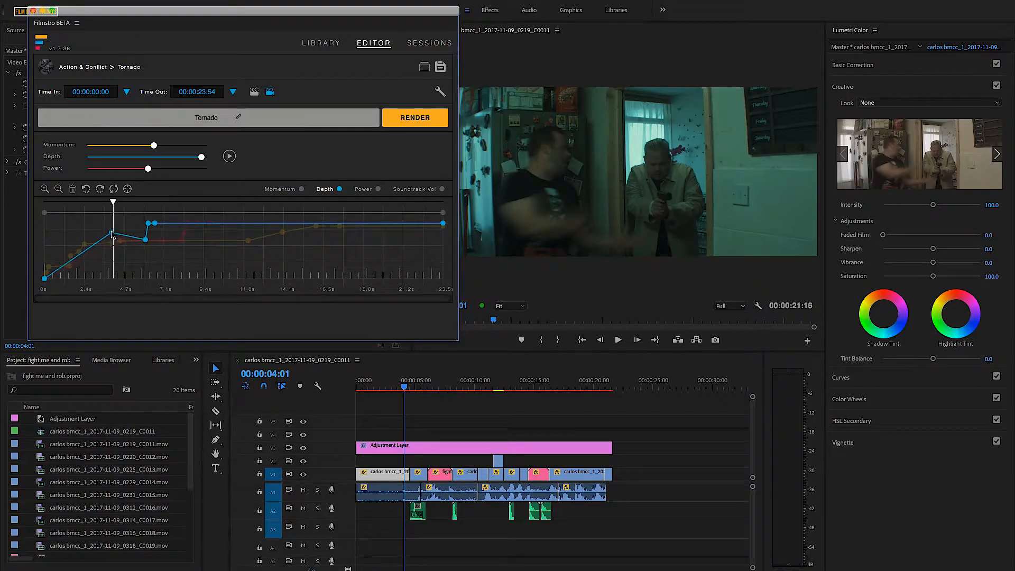
pyautogui.moveTo(111, 231); pyautogui.dragTo(96, 233)
pyautogui.moveTo(102, 234); pyautogui.dragTo(101, 225)
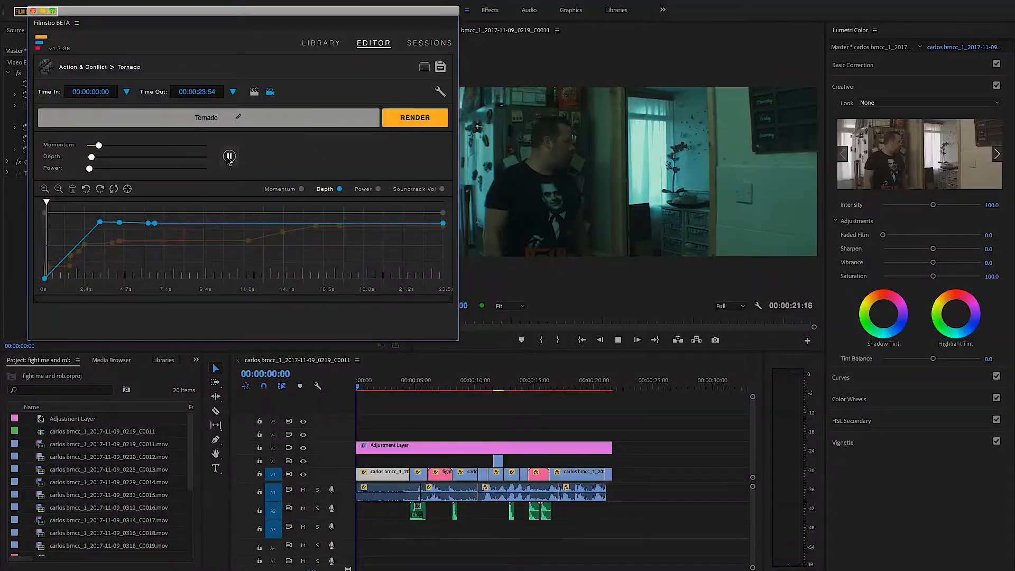
pyautogui.click(228, 156)
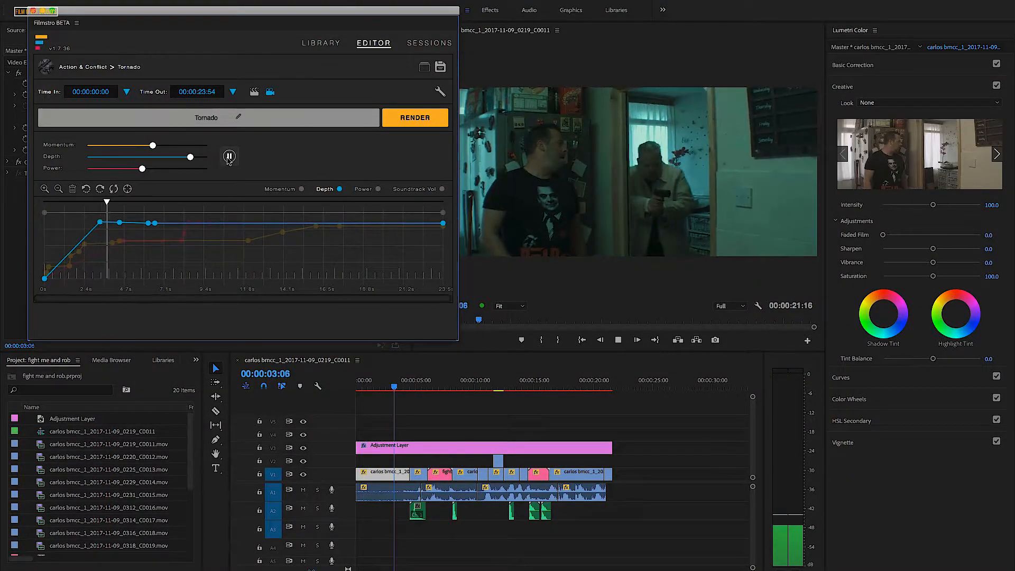
pyautogui.click(229, 157)
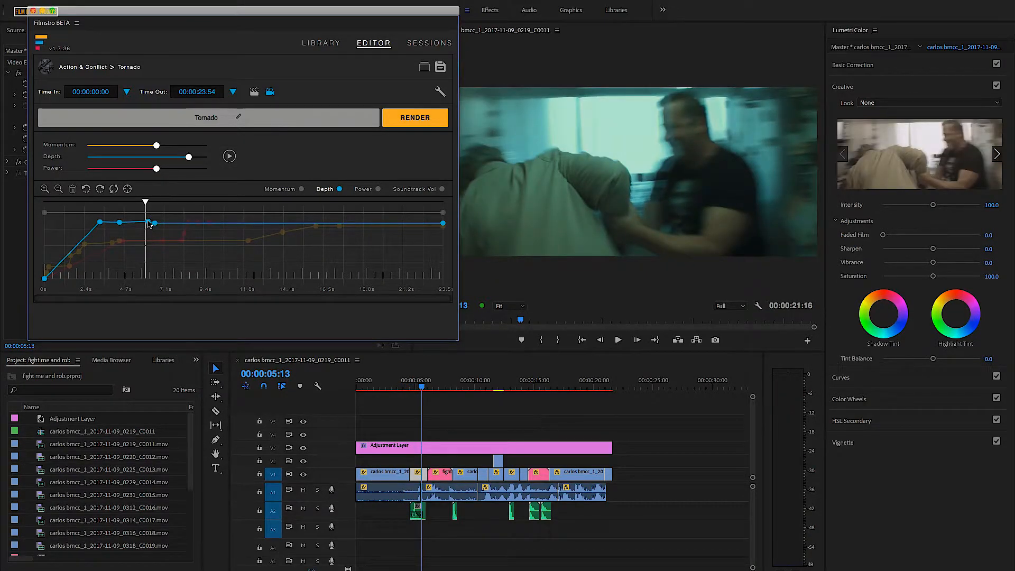
# - Raise the Power curve's early keyframes to the same upper level as the rest, and replay the opening to check it
pyautogui.click(378, 190)
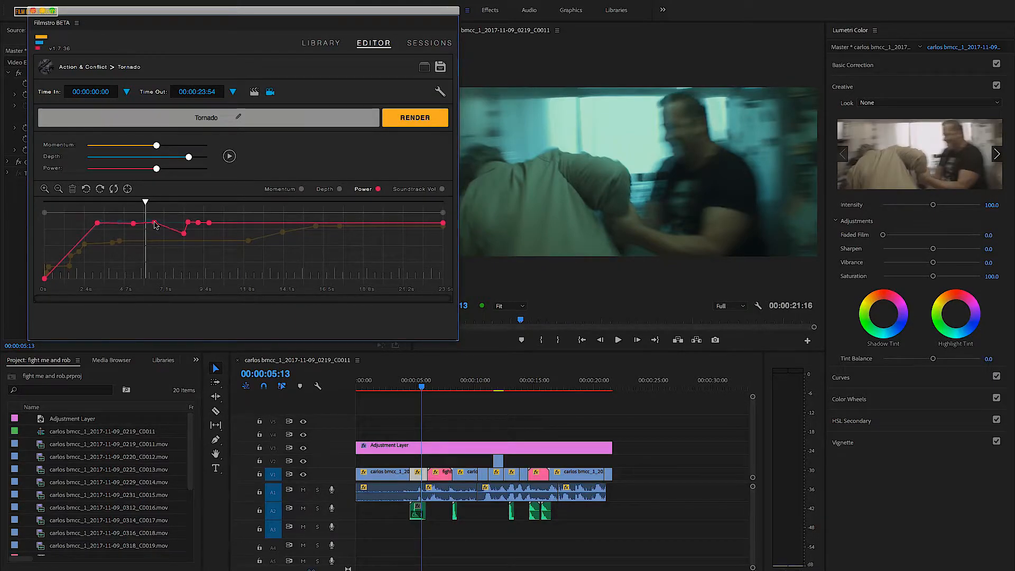
pyautogui.moveTo(184, 233); pyautogui.dragTo(52, 203)
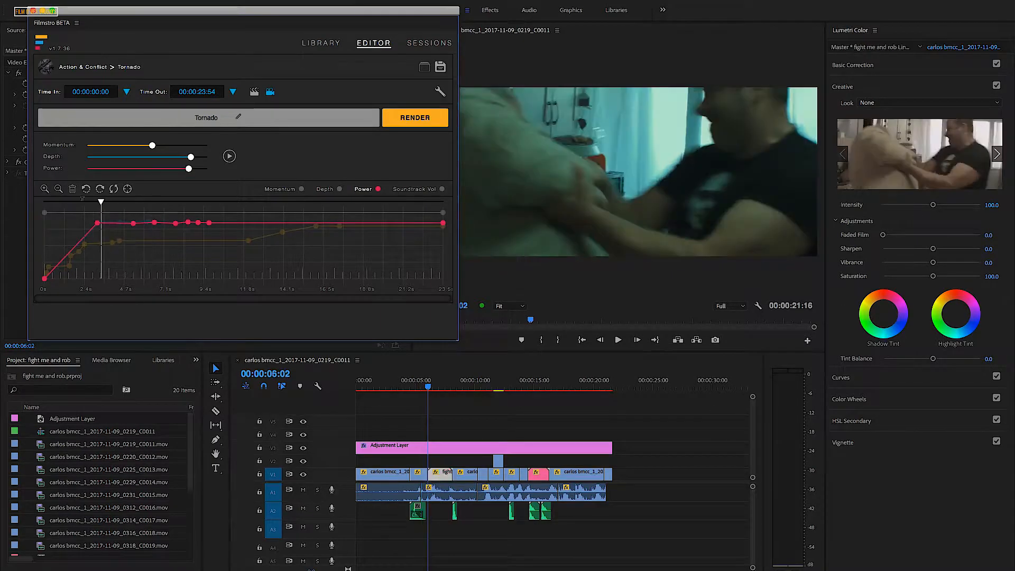
pyautogui.click(230, 156)
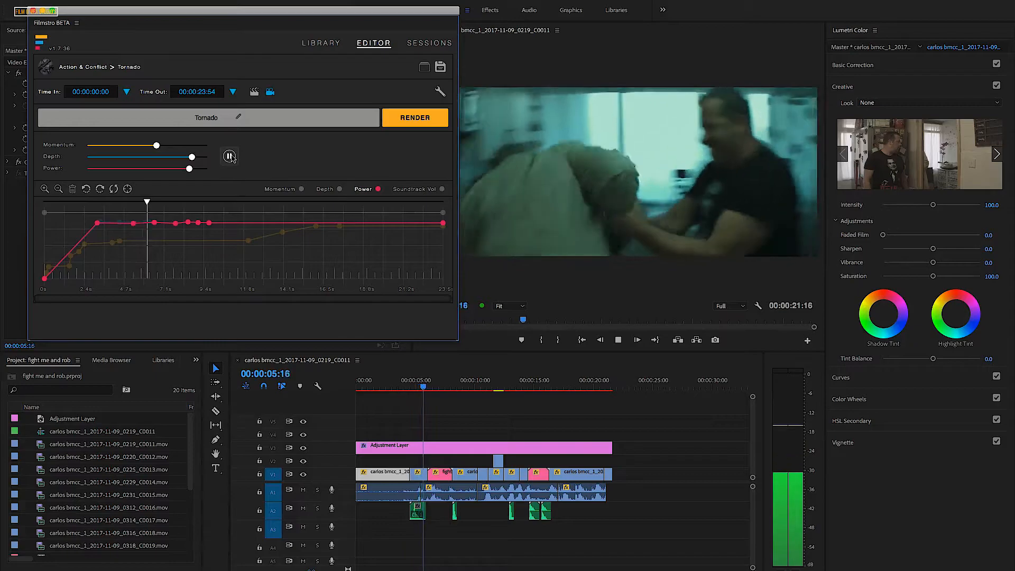
pyautogui.click(230, 157)
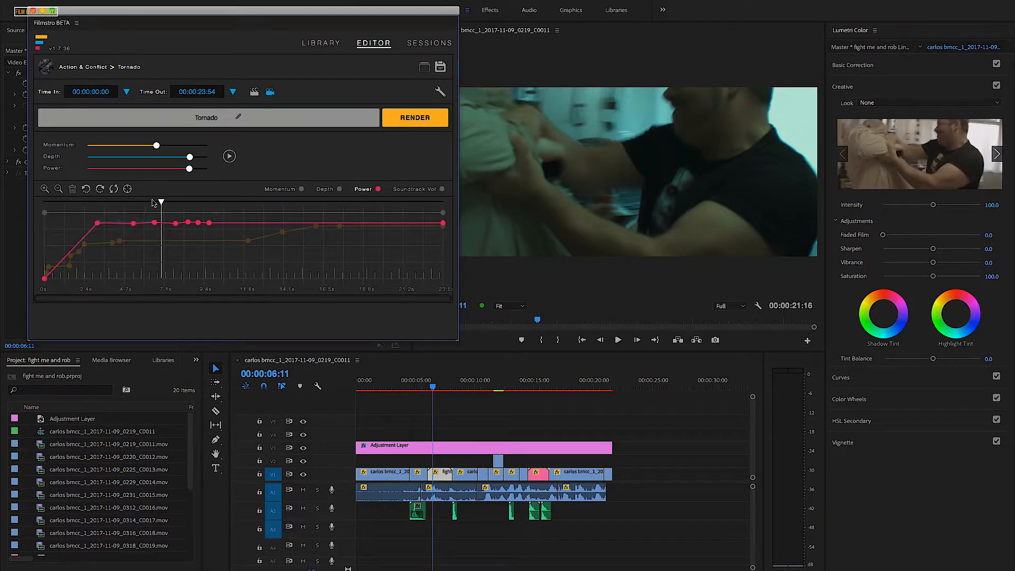
# - Shift the Power curve's first peak to 00:00:04:08, where the gun is grabbed, and replay the scene from about 00:00:01:00
pyautogui.moveTo(161, 203); pyautogui.dragTo(95, 204)
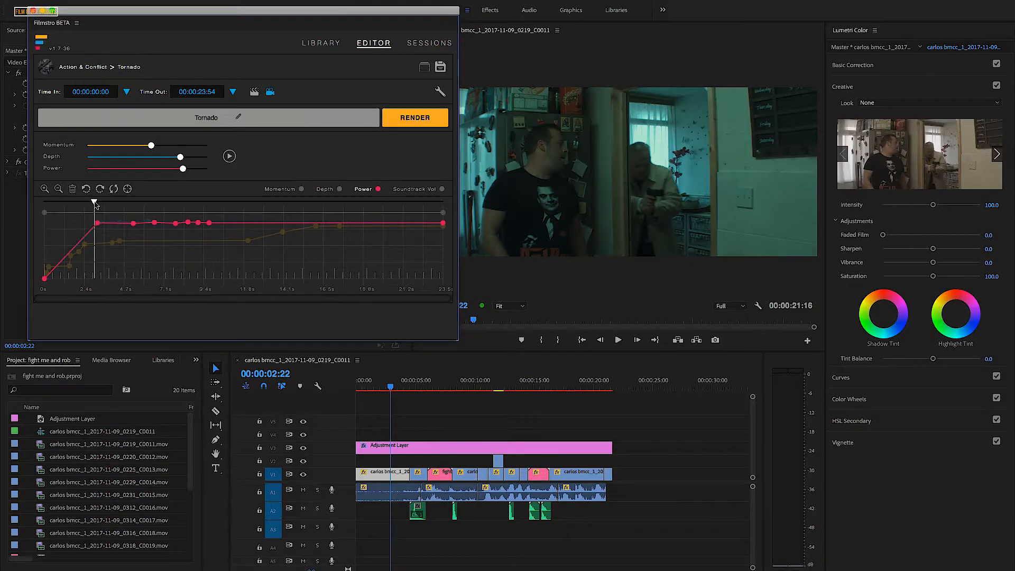
pyautogui.press('space')
pyautogui.moveTo(114, 201); pyautogui.dragTo(119, 204)
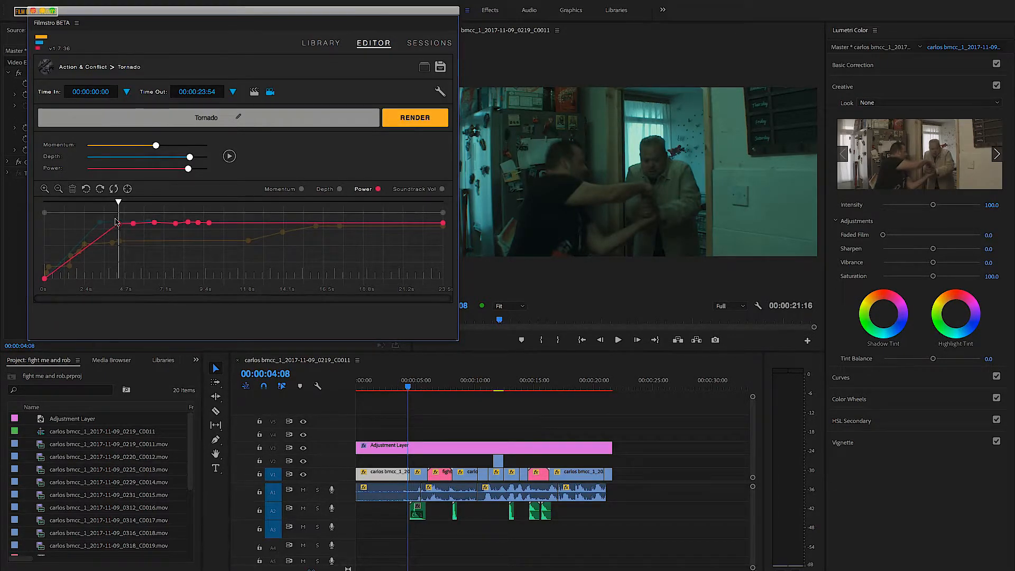
pyautogui.moveTo(118, 204); pyautogui.dragTo(62, 203)
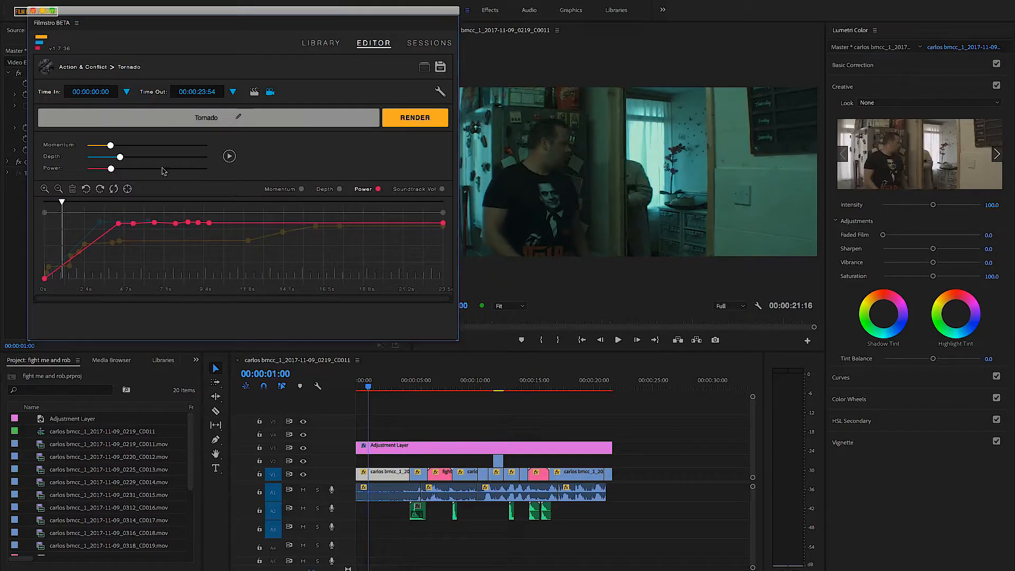
pyautogui.click(230, 154)
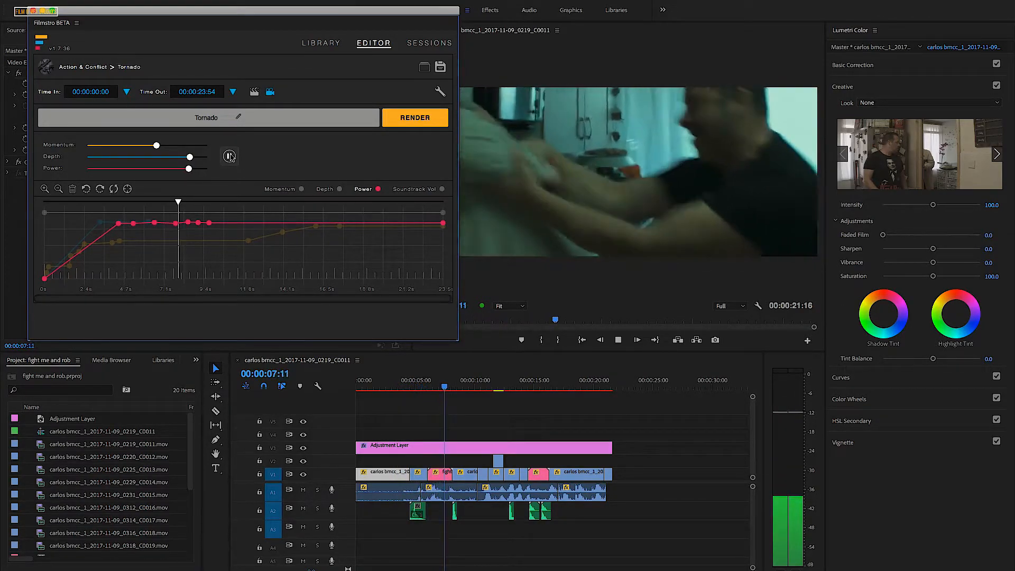
pyautogui.click(229, 158)
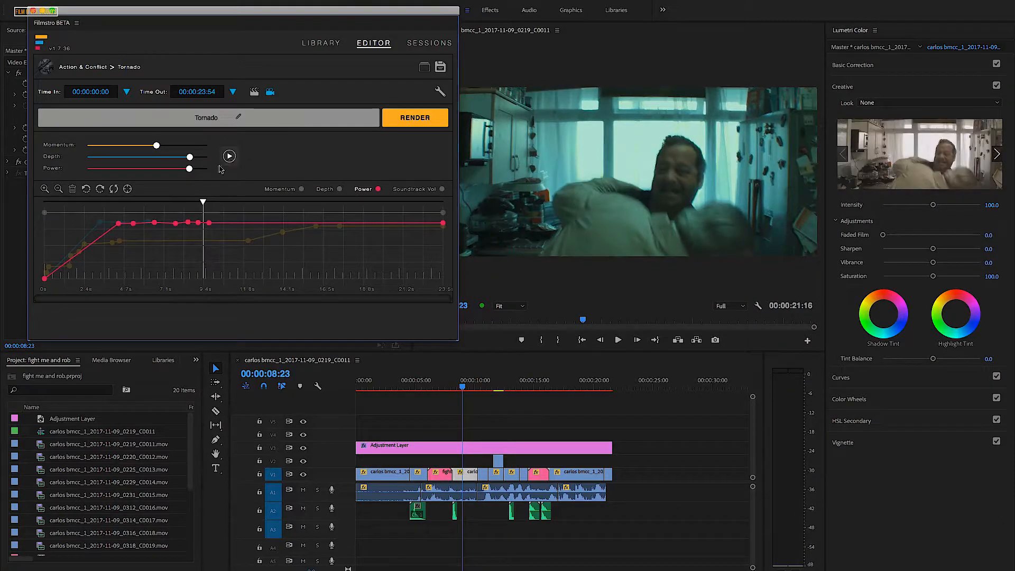
# - Raise the Momentum curve to the upper level from just after 00:00:04:05 onward, and replay the scene from the start
pyautogui.moveTo(203, 202); pyautogui.dragTo(115, 203)
pyautogui.click(301, 189)
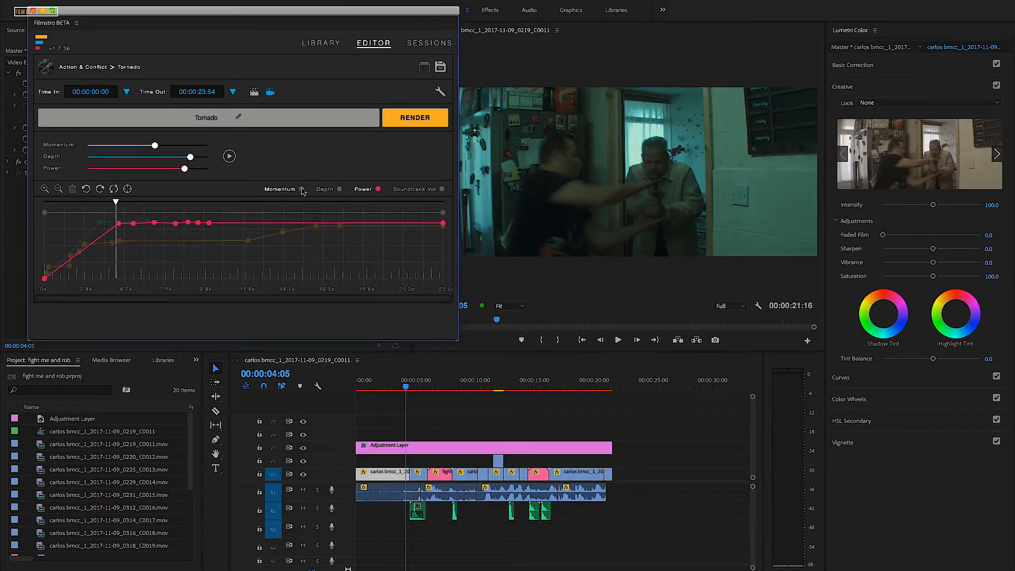
pyautogui.moveTo(119, 239); pyautogui.dragTo(120, 224)
pyautogui.moveTo(248, 241); pyautogui.dragTo(248, 222)
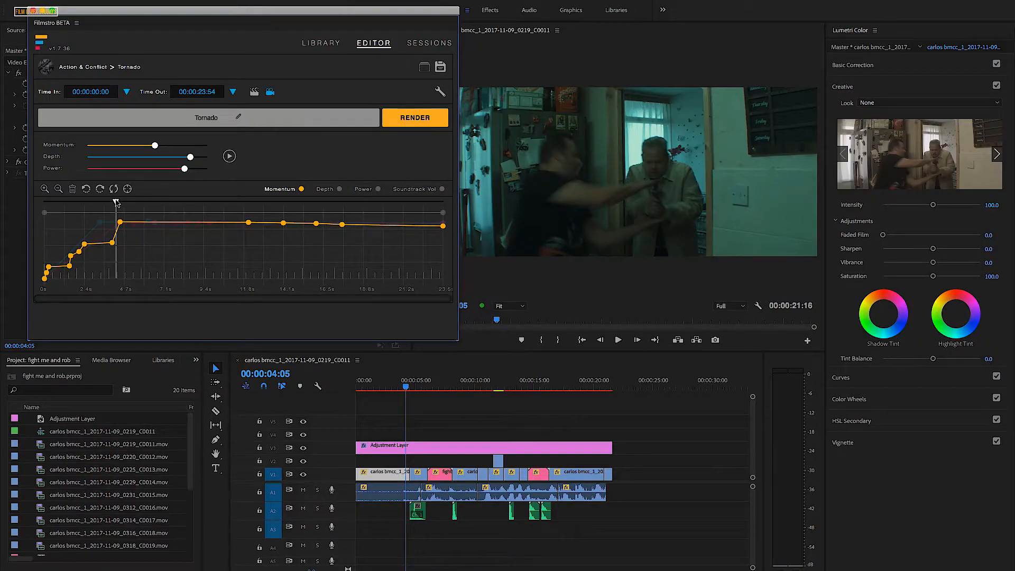
pyautogui.moveTo(98, 200); pyautogui.dragTo(44, 201)
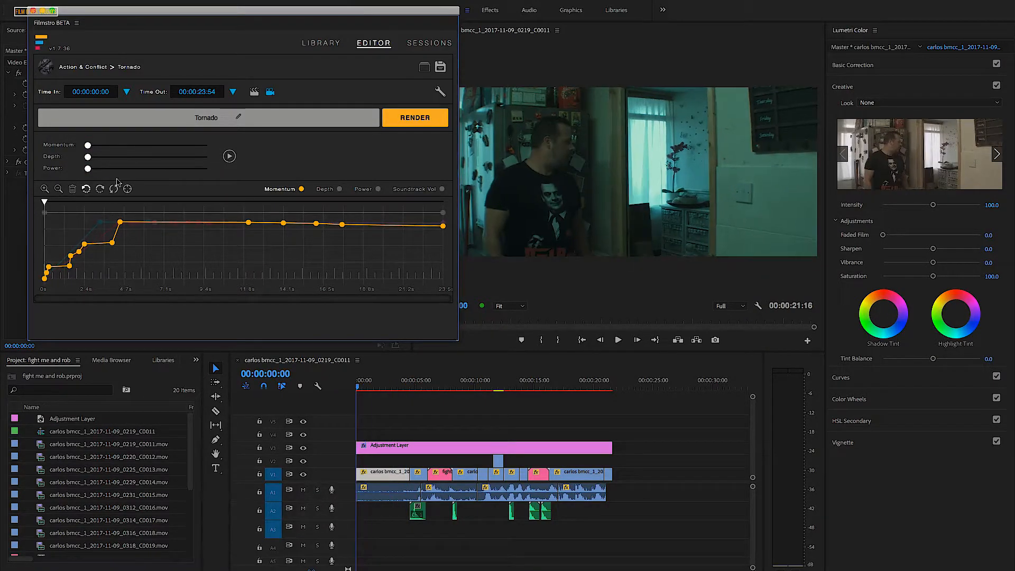
pyautogui.click(230, 157)
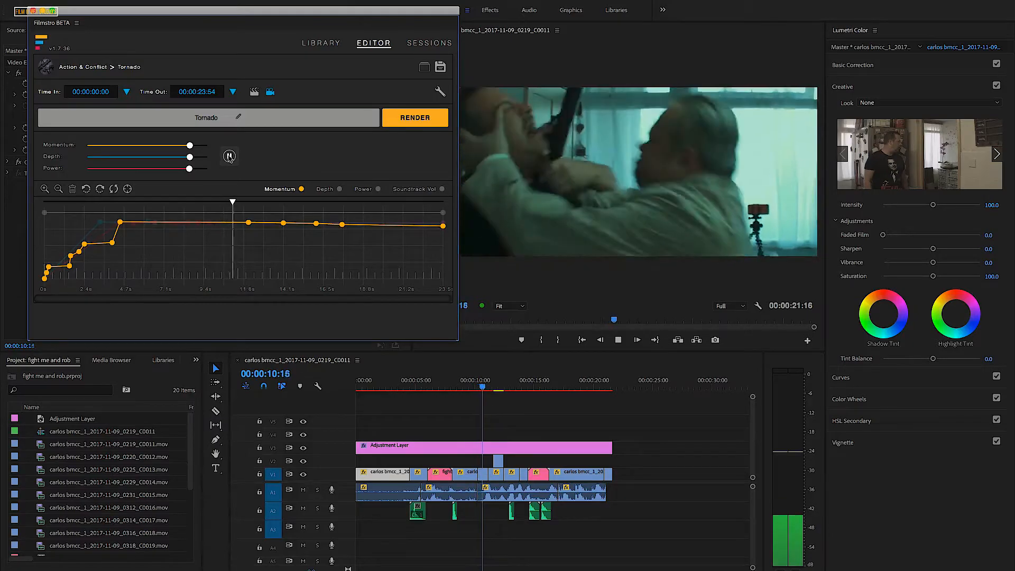
pyautogui.click(229, 157)
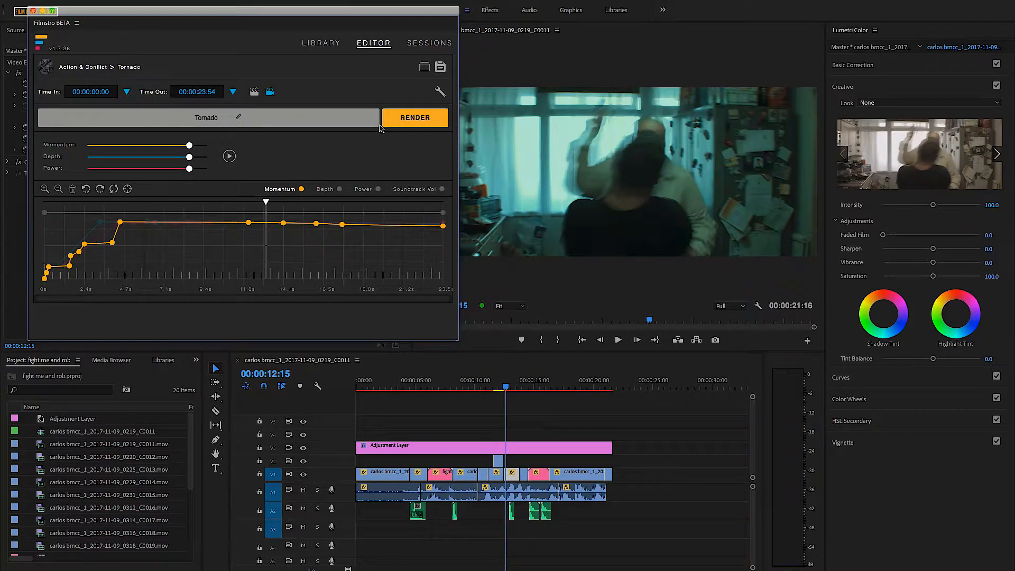
# - Render the Tornado theme and place the rendered track on Audio 3 at the start of the sequence
pyautogui.click(414, 120)
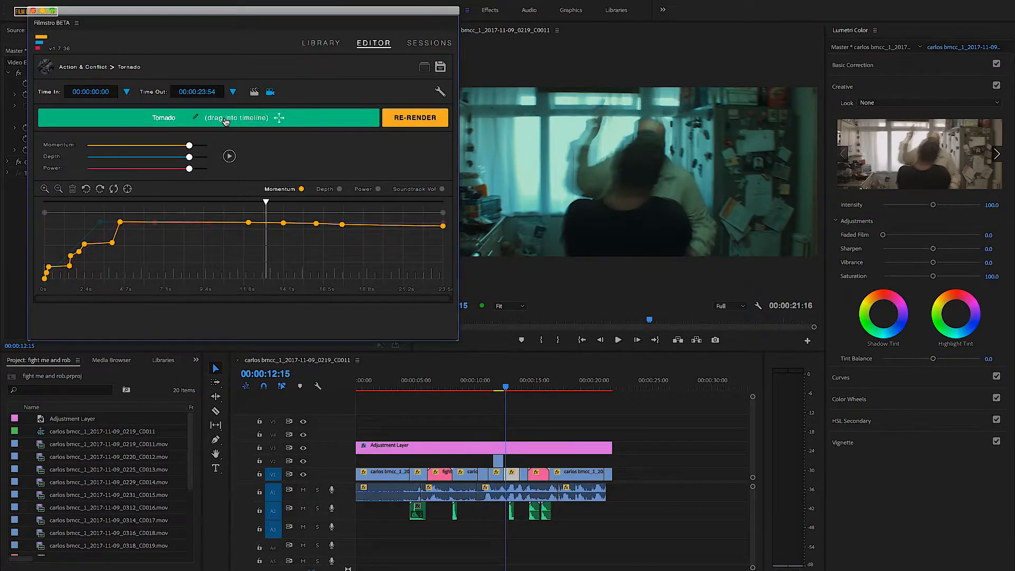
pyautogui.moveTo(349, 487); pyautogui.dragTo(357, 532)
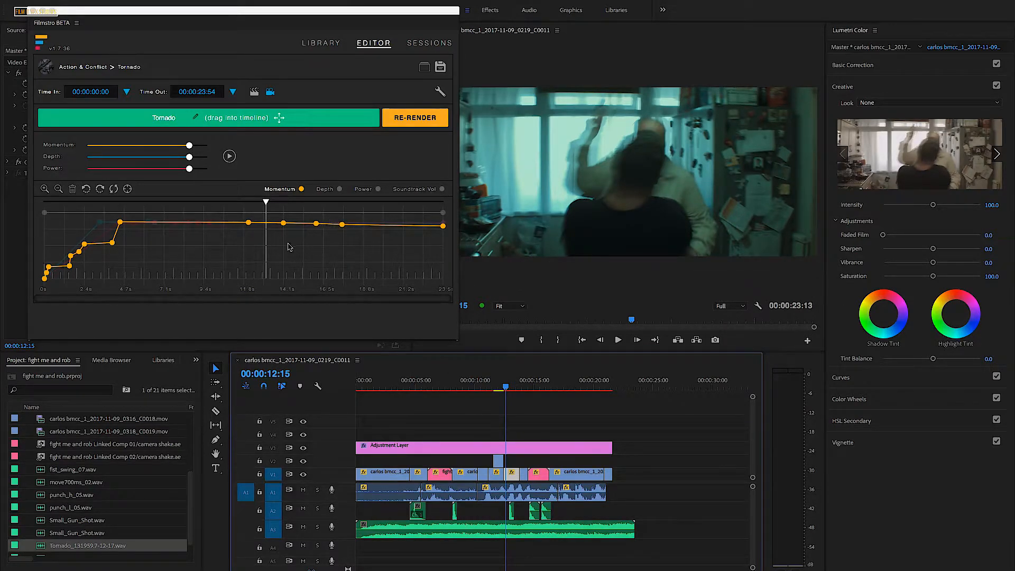
# - Play the sequence from the start with the rendered music, uncovering the program preview, and close the Filmstro window
pyautogui.moveTo(506, 389); pyautogui.dragTo(350, 393)
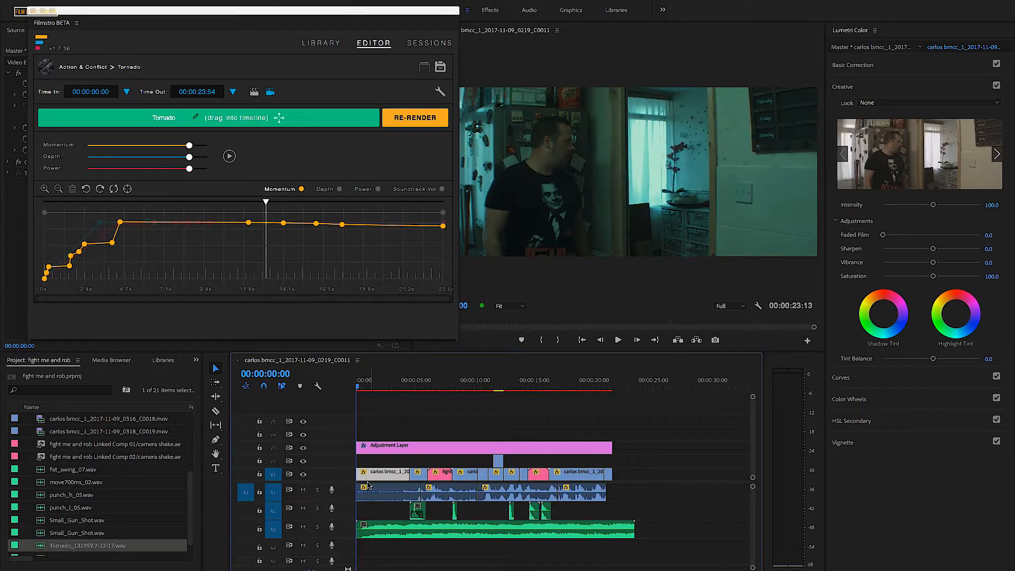
pyautogui.click(619, 340)
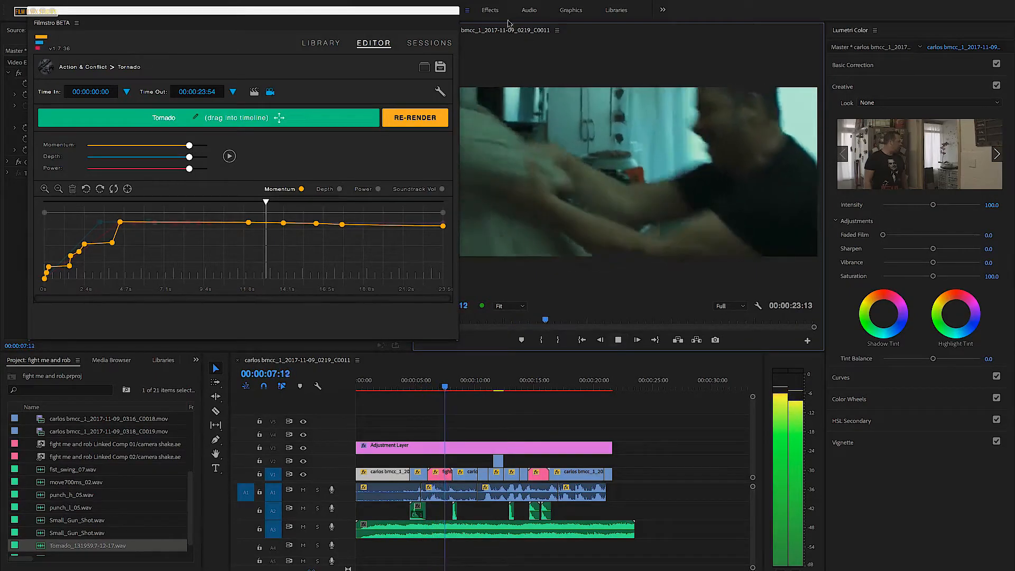
pyautogui.moveTo(418, 13); pyautogui.dragTo(371, 11)
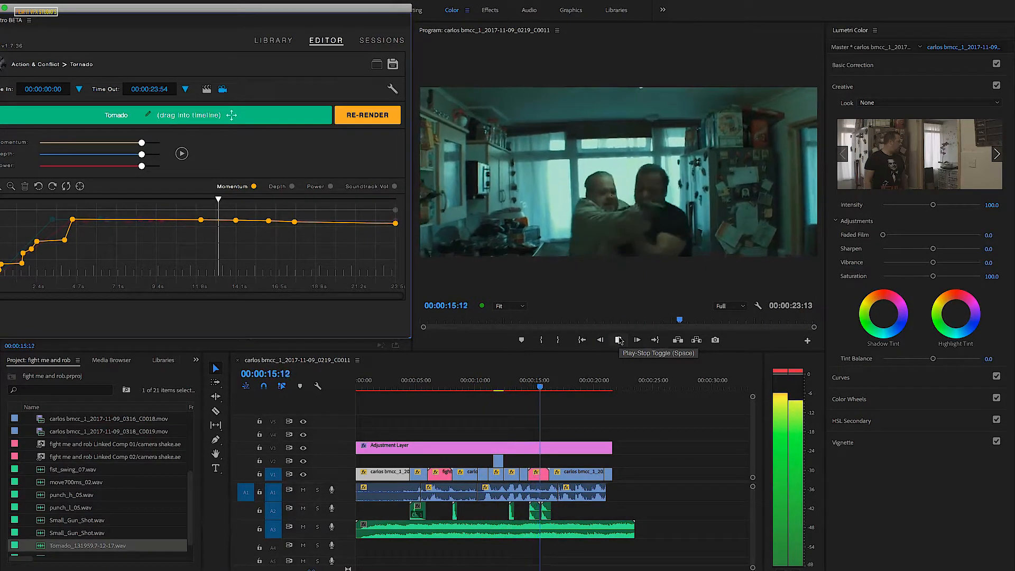
pyautogui.click(618, 340)
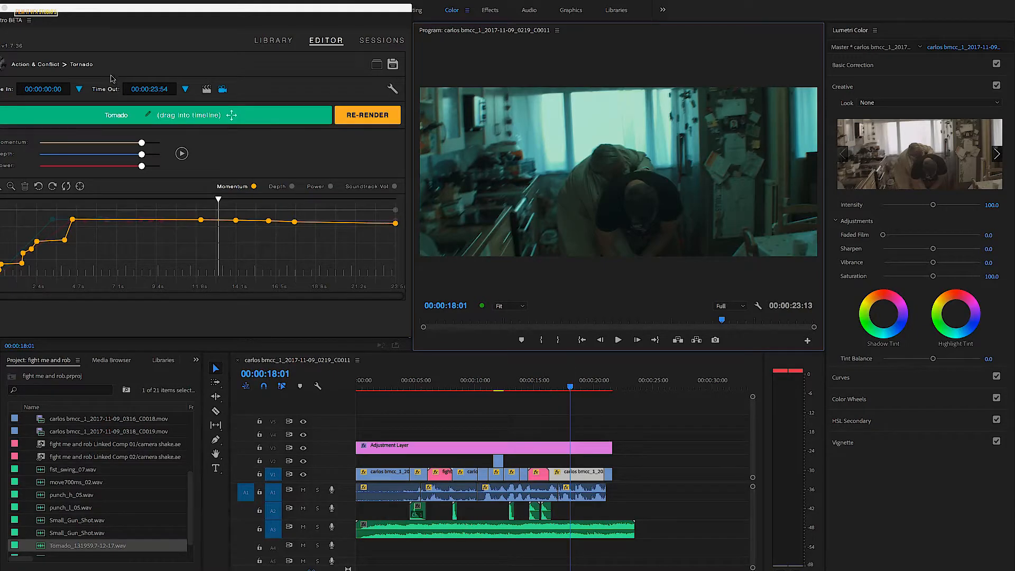
pyautogui.moveTo(99, 5); pyautogui.dragTo(129, 16)
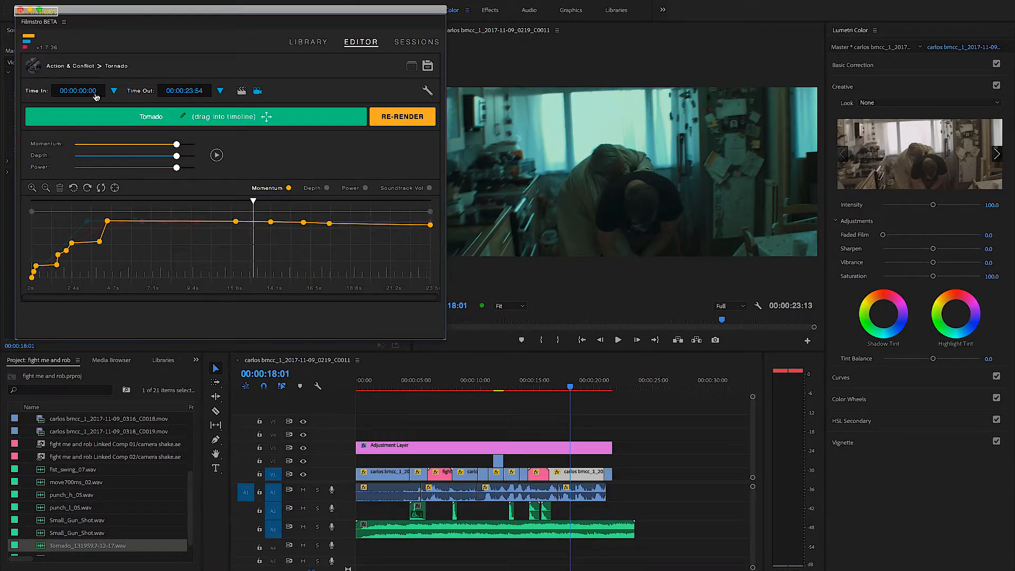
pyautogui.click(30, 11)
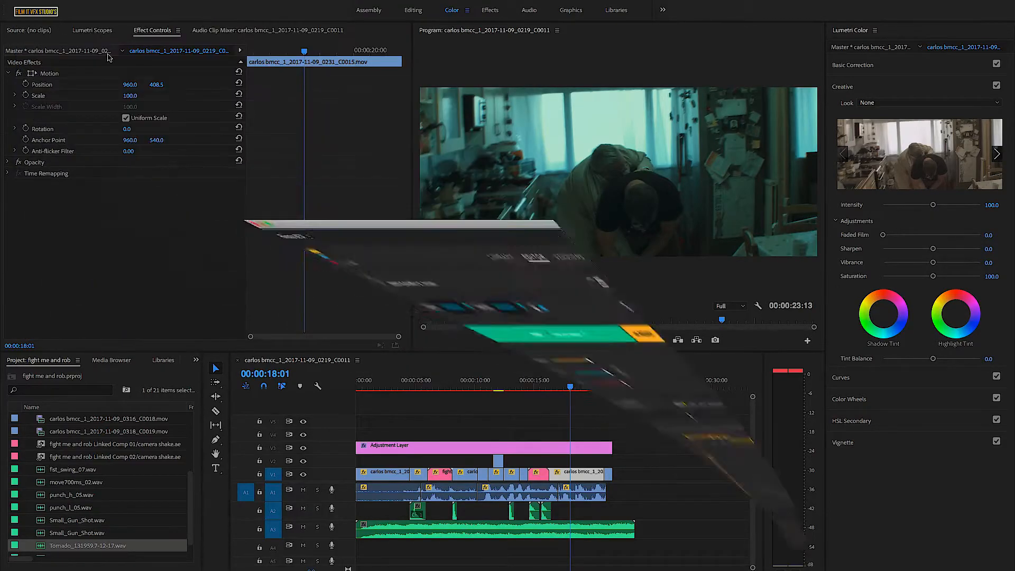
# - Play from 00:00:03:18 and balance the clip levels in the Audio Clip Mixer, setting Audio 1 to -9.5 dB and Audio 3 to 2.5 dB
pyautogui.moveTo(571, 389); pyautogui.dragTo(401, 389)
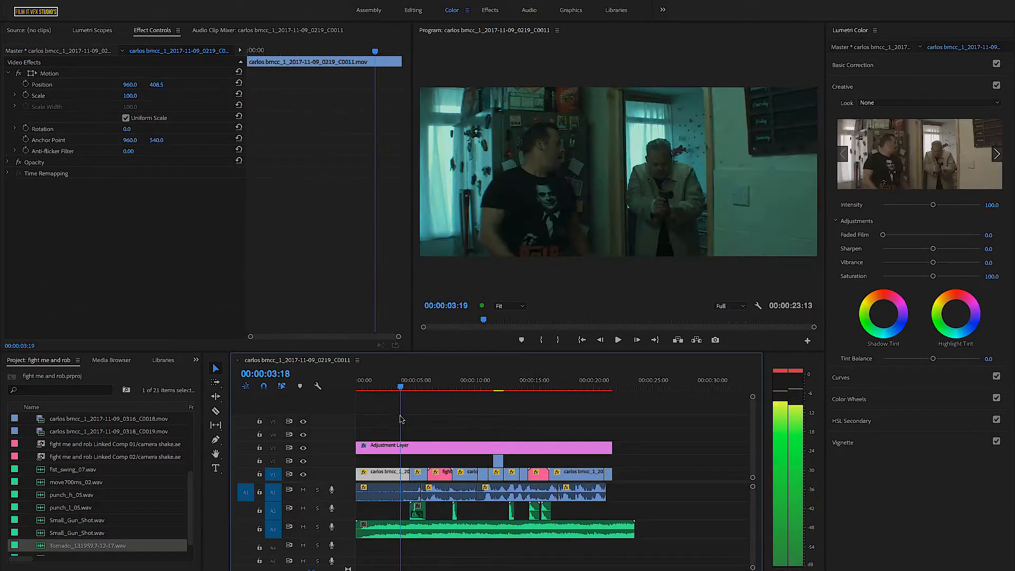
pyautogui.click(408, 531)
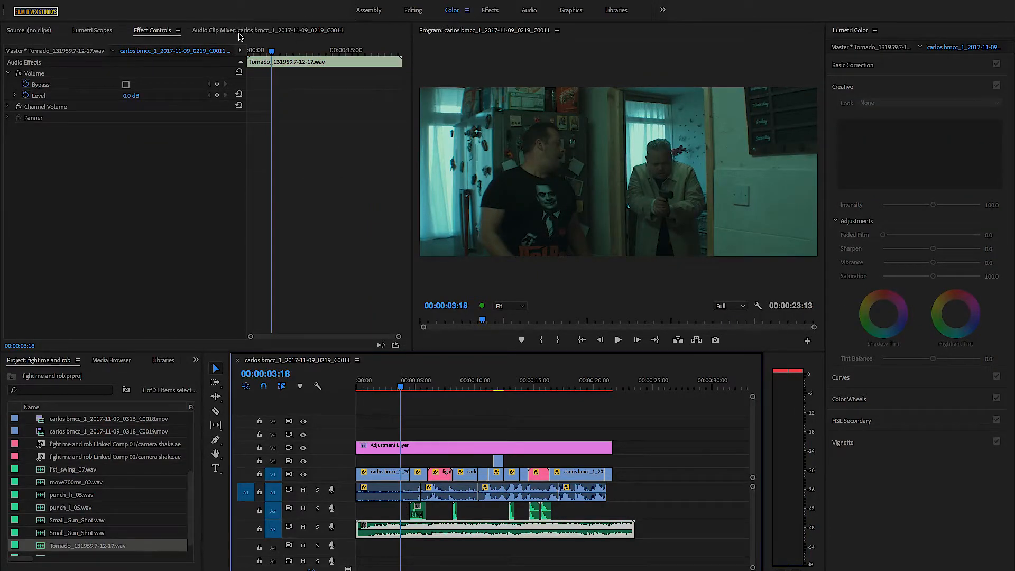
pyautogui.click(242, 31)
pyautogui.click(618, 340)
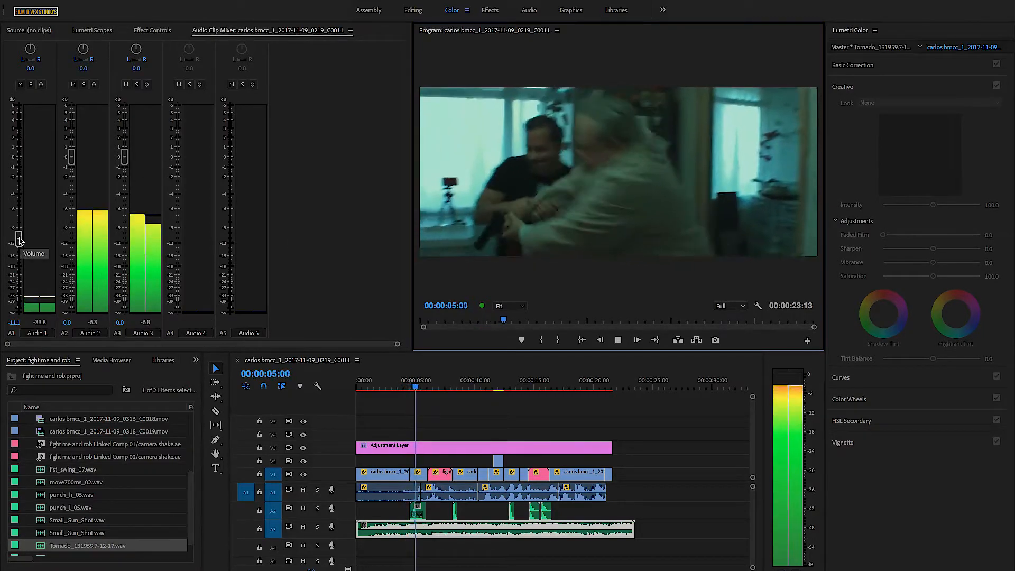
pyautogui.moveTo(19, 241); pyautogui.dragTo(19, 201)
pyautogui.moveTo(123, 160); pyautogui.dragTo(126, 139)
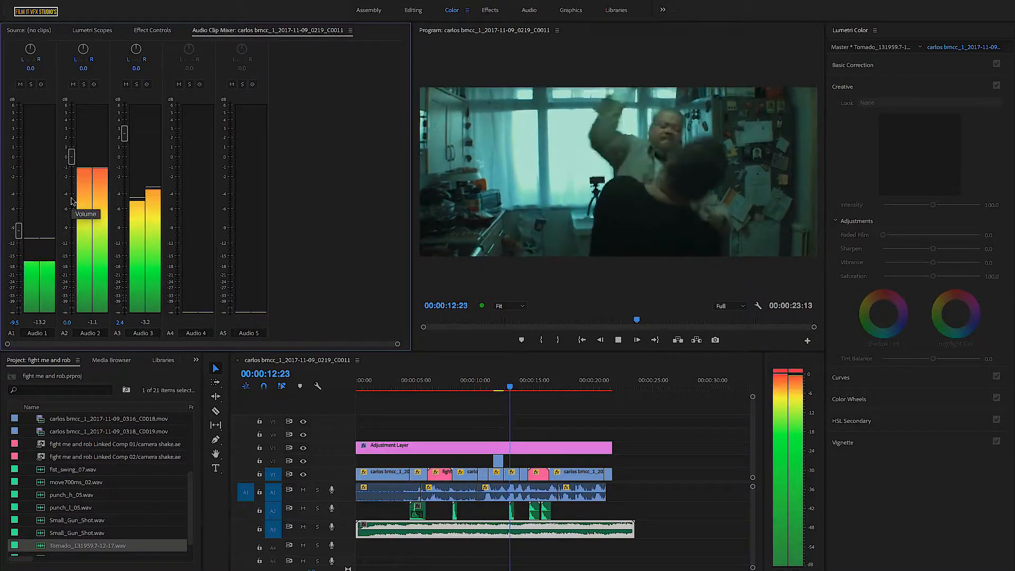
pyautogui.moveTo(126, 138); pyautogui.dragTo(126, 137)
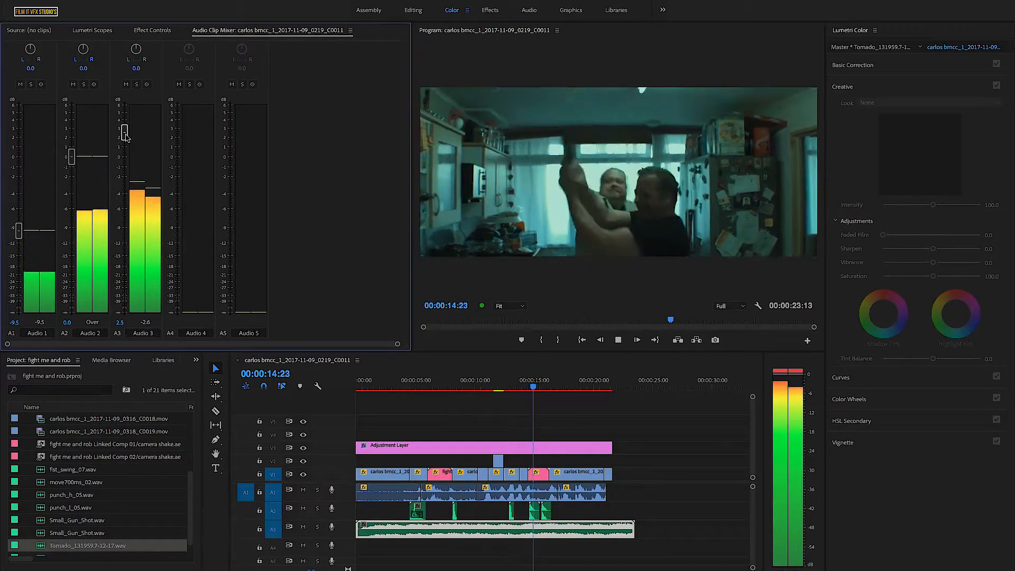
pyautogui.click(618, 341)
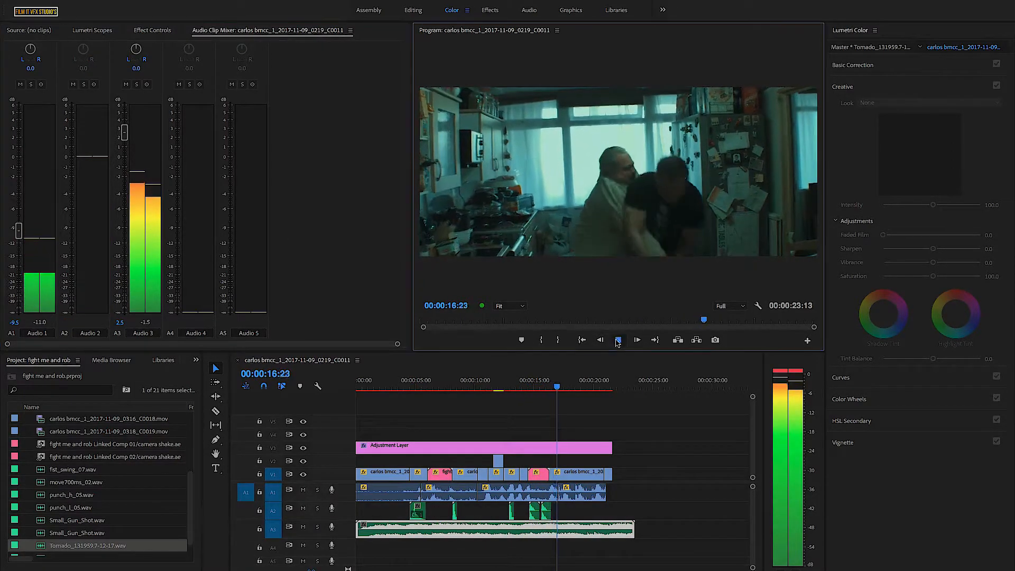
pyautogui.click(618, 341)
# - Enlarge the audio tracks in the timeline and raise the Tornado clip's volume on Audio 3 to 4.6 dB
pyautogui.click(457, 533)
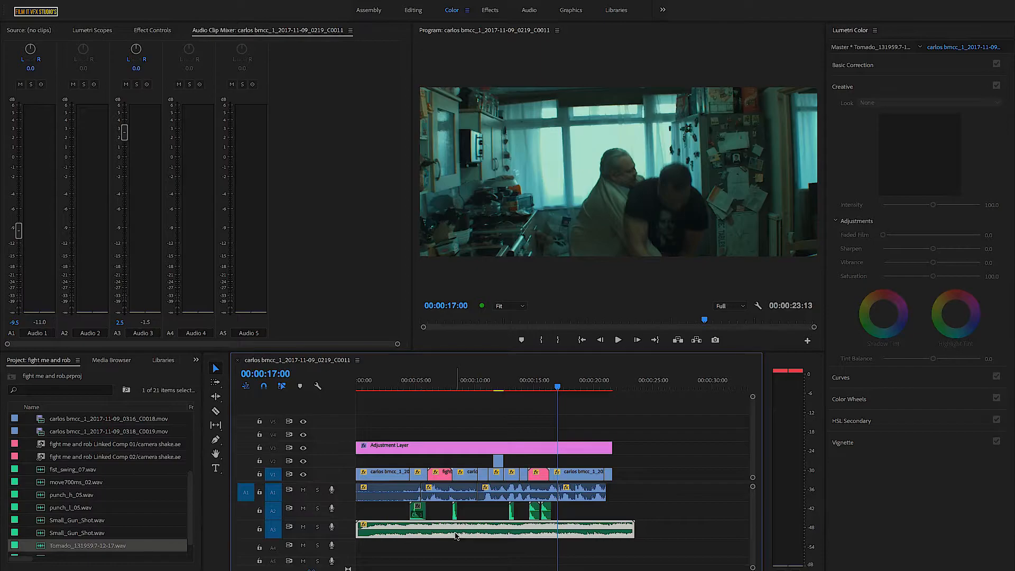
pyautogui.moveTo(753, 567); pyautogui.dragTo(752, 565)
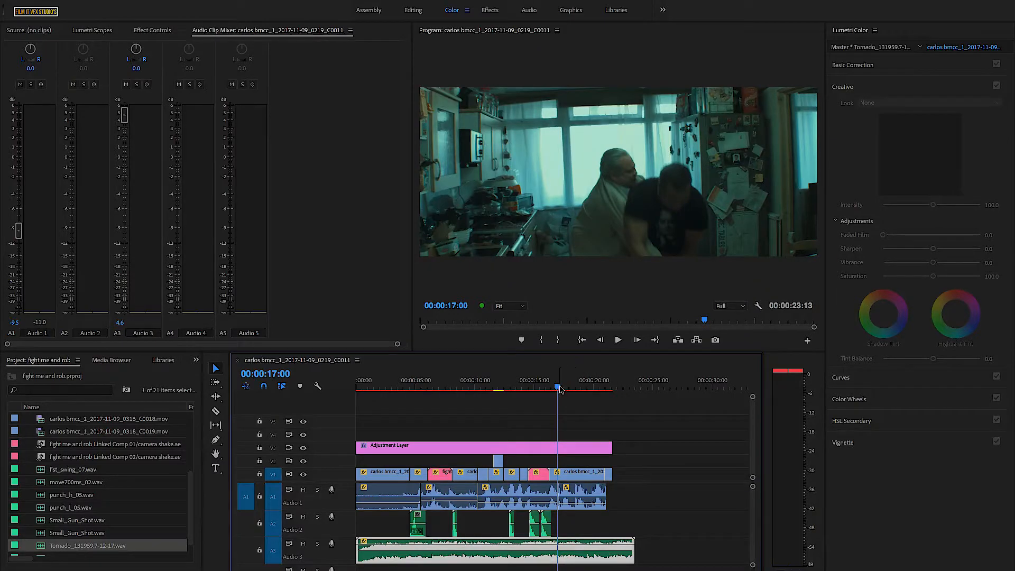
# - Play the sequence from the start to review the music against the fight audio
pyautogui.moveTo(558, 388); pyautogui.dragTo(354, 390)
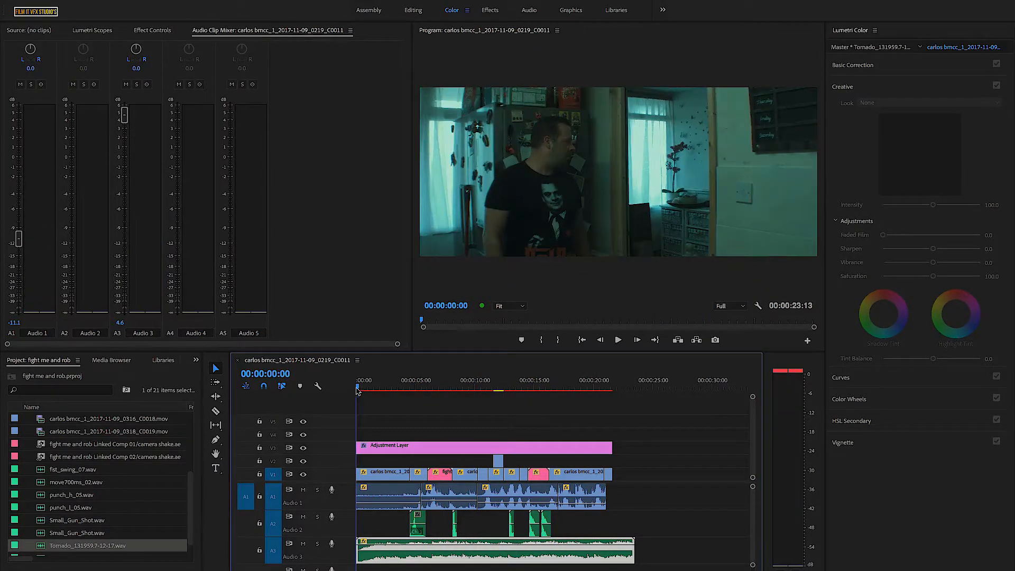
pyautogui.click(617, 339)
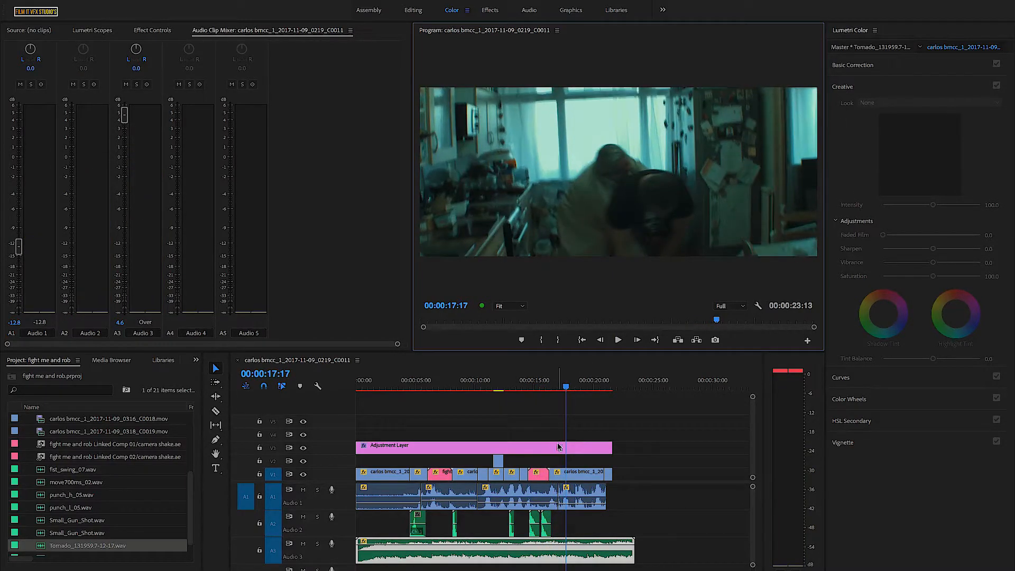
# - Lower the punch_l_05.wav clip at 00:00:13:02 on Audio 2 to -7.1 dB in the timeline
pyautogui.moveTo(753, 565); pyautogui.dragTo(752, 567)
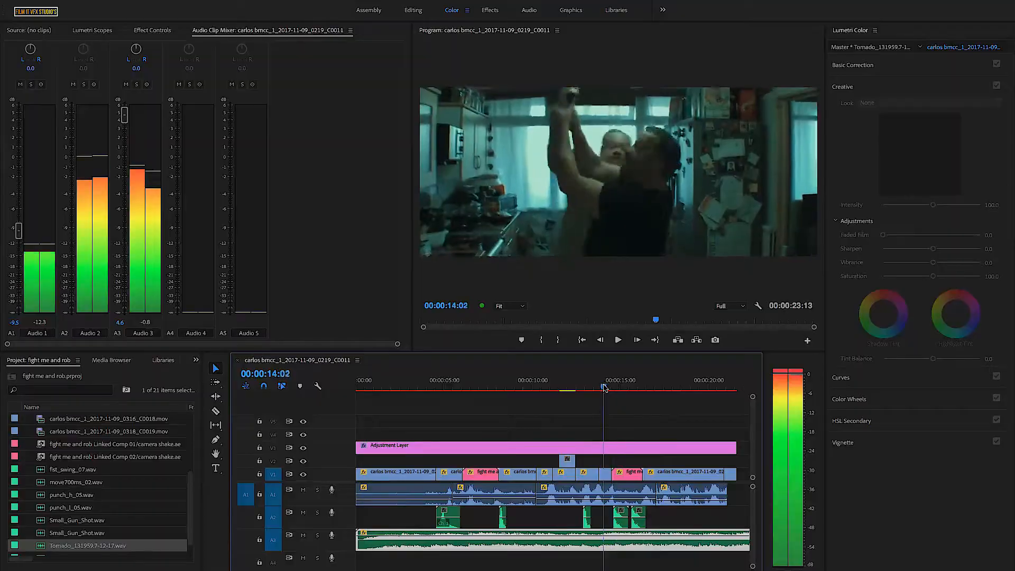
pyautogui.moveTo(604, 386); pyautogui.dragTo(586, 387)
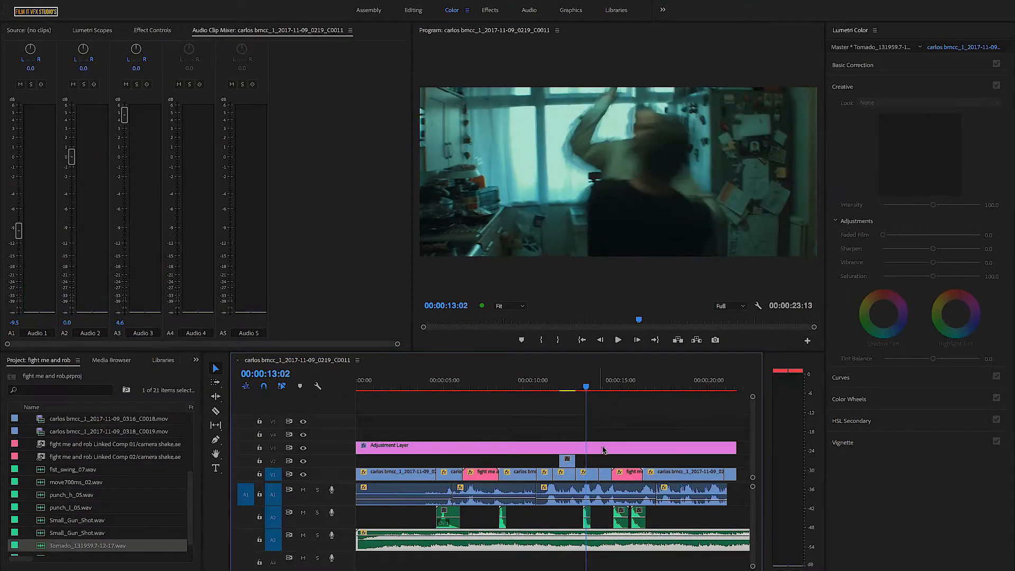
pyautogui.click(588, 520)
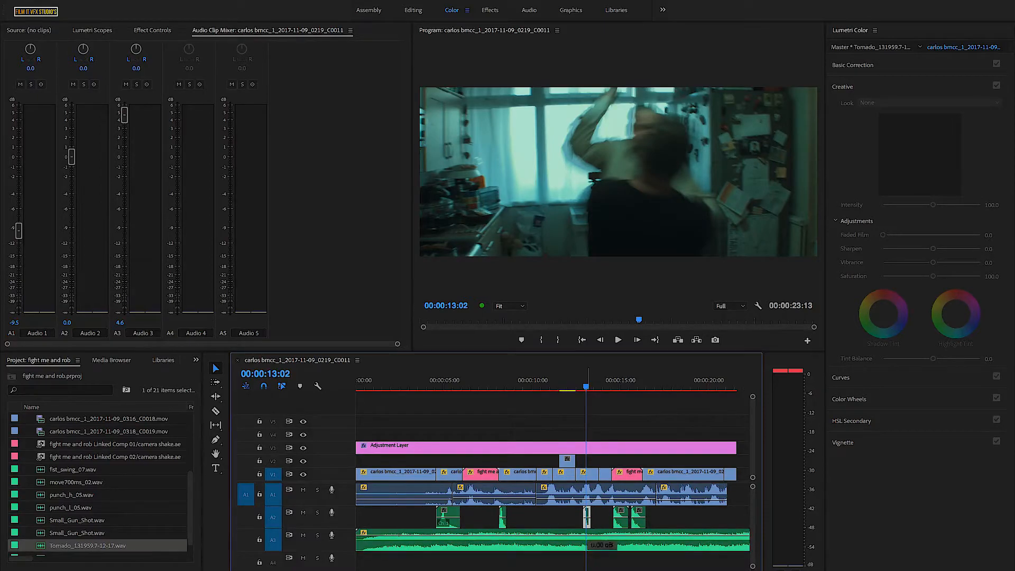
pyautogui.moveTo(588, 523); pyautogui.dragTo(587, 524)
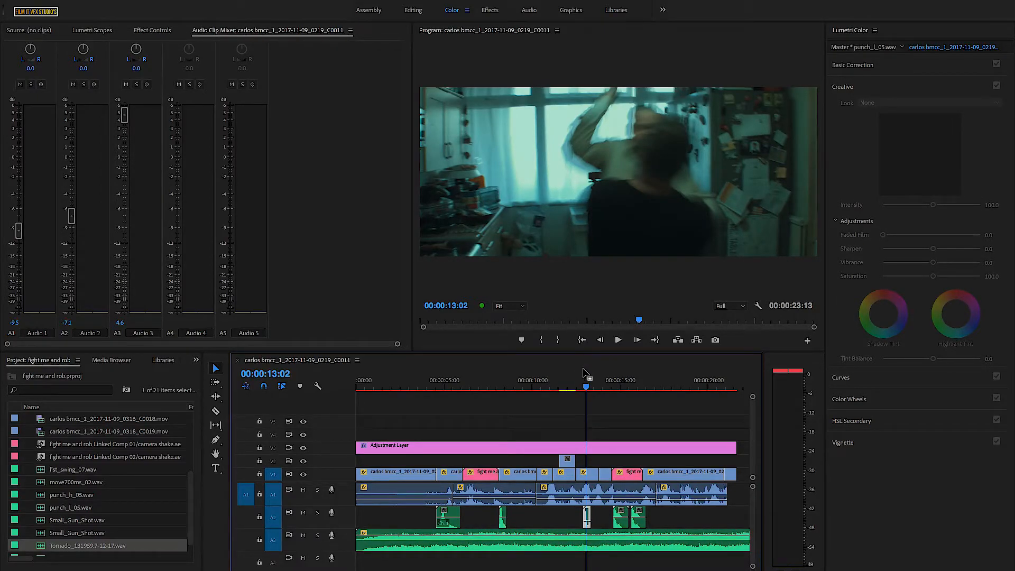
# - Play the passage around the lowered punch from 00:00:12:20 and again from 00:00:12:11 to check its level
pyautogui.moveTo(587, 387); pyautogui.dragTo(581, 386)
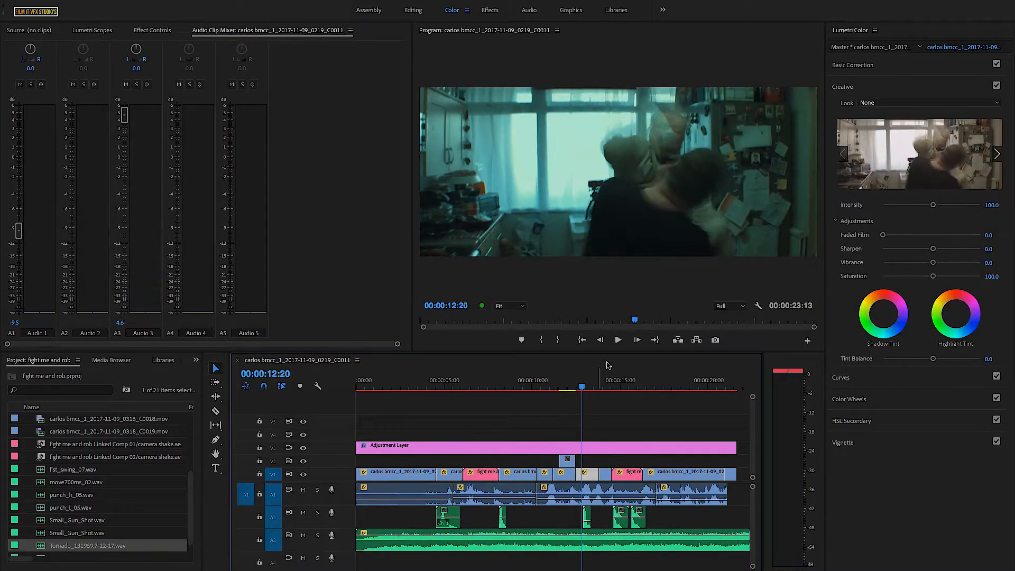
pyautogui.click(619, 340)
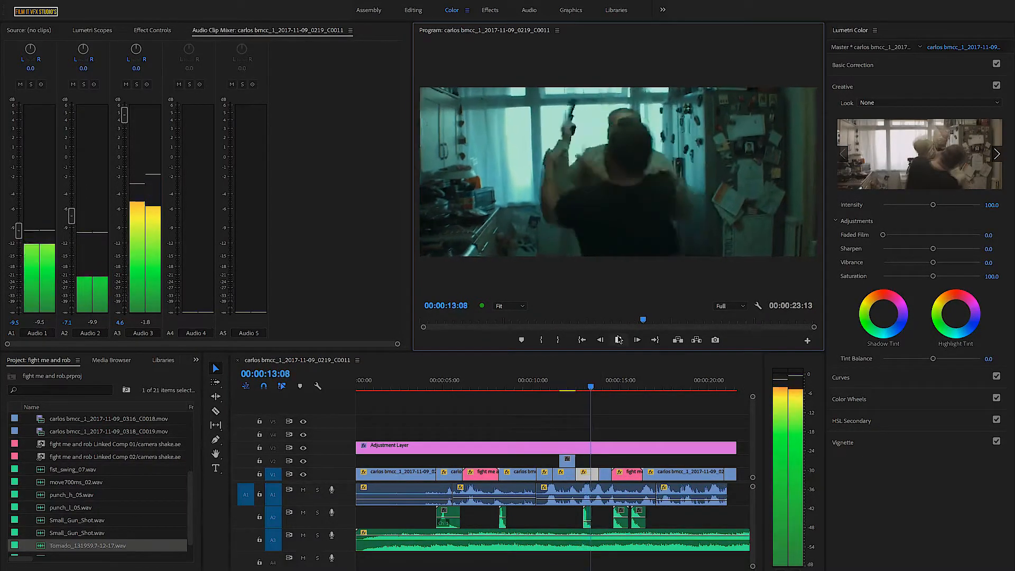
pyautogui.click(618, 340)
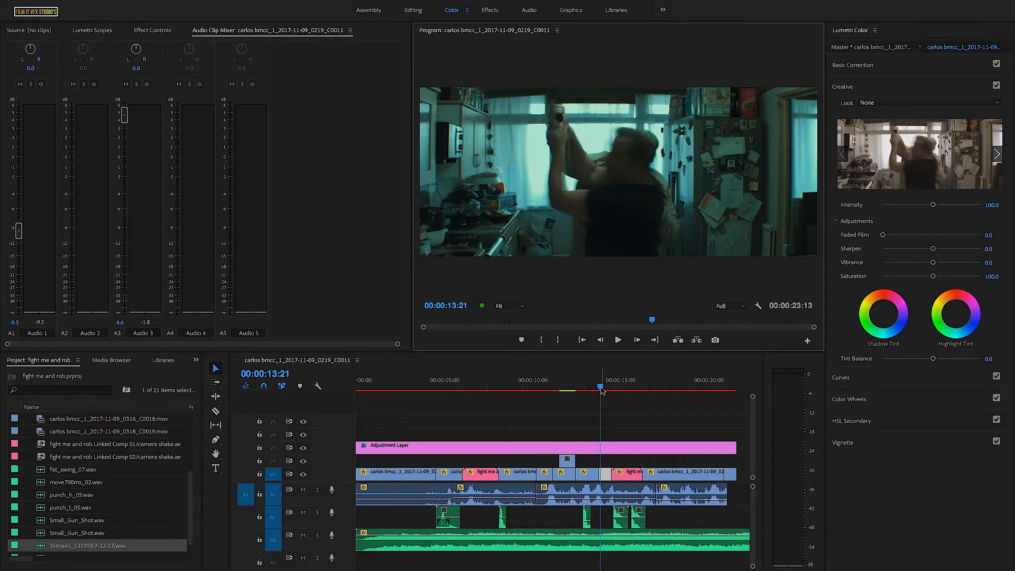
pyautogui.moveTo(601, 390); pyautogui.dragTo(575, 390)
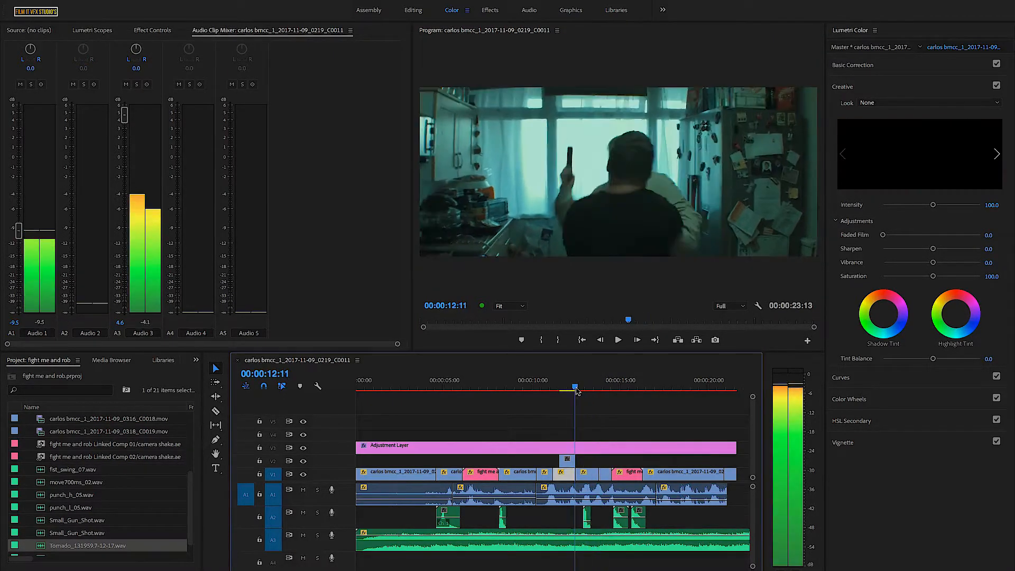
pyautogui.click(617, 339)
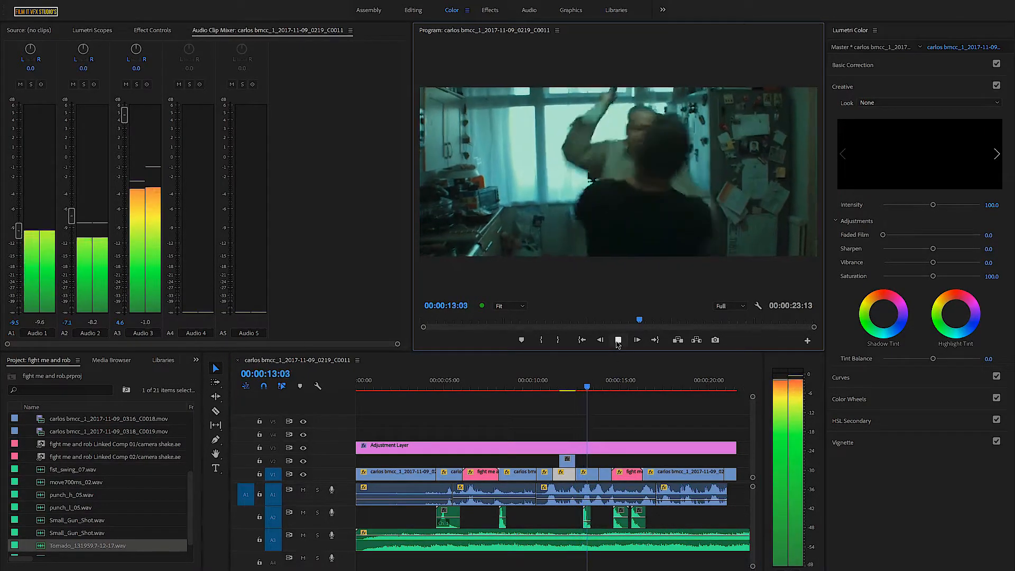
pyautogui.click(597, 386)
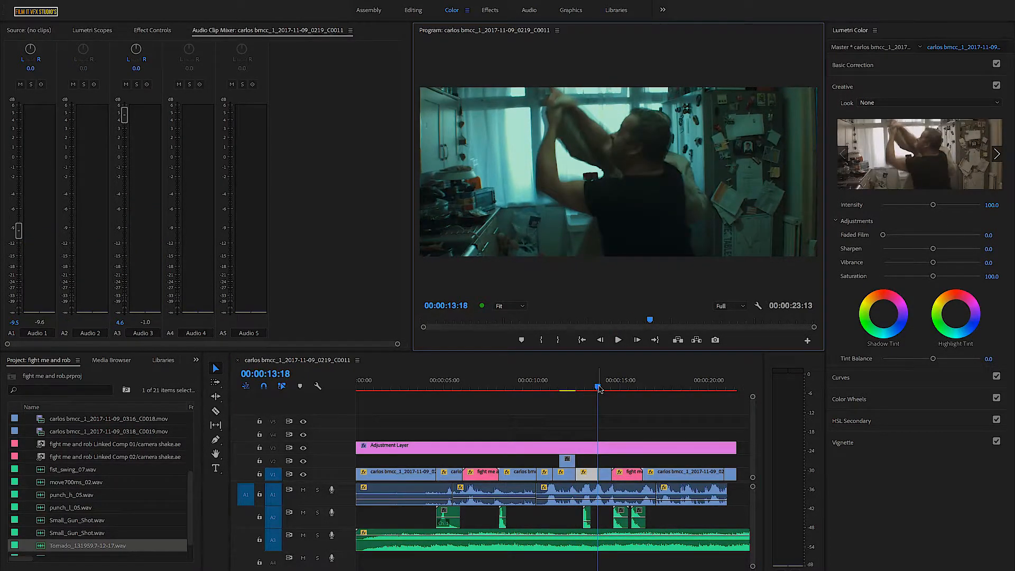
# - Play from 00:00:04:10 to check the earlier hits and lower the punch_h_05.wav clip at 00:00:08:08 on Audio 2 to -2.4 dB
pyautogui.moveTo(598, 389); pyautogui.dragTo(436, 403)
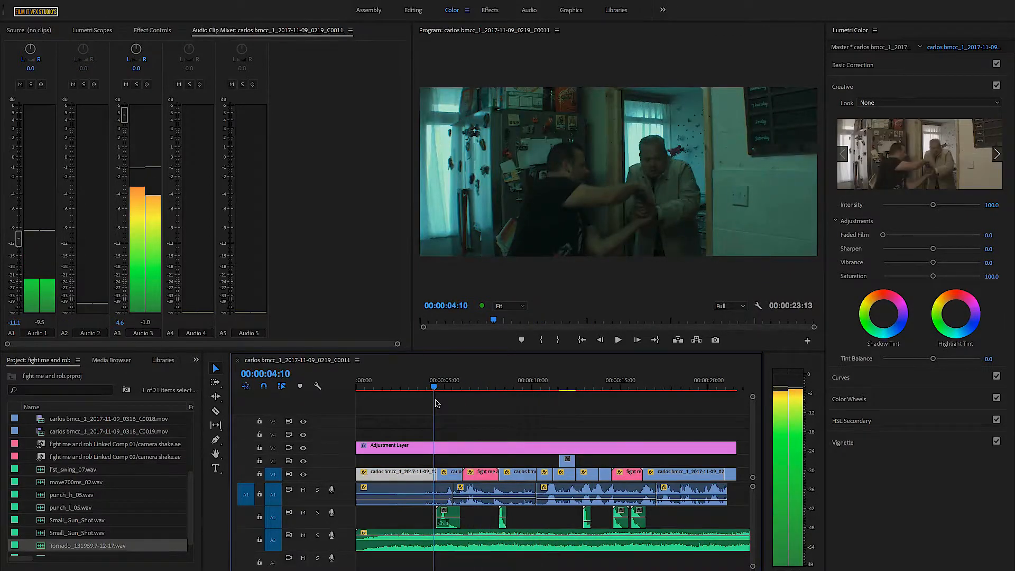
pyautogui.click(617, 341)
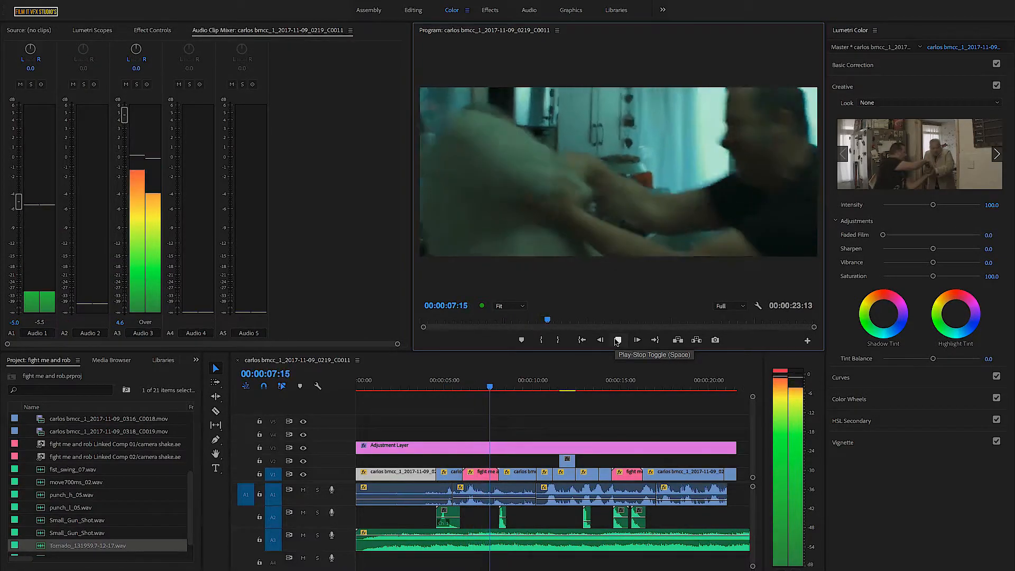
pyautogui.click(617, 340)
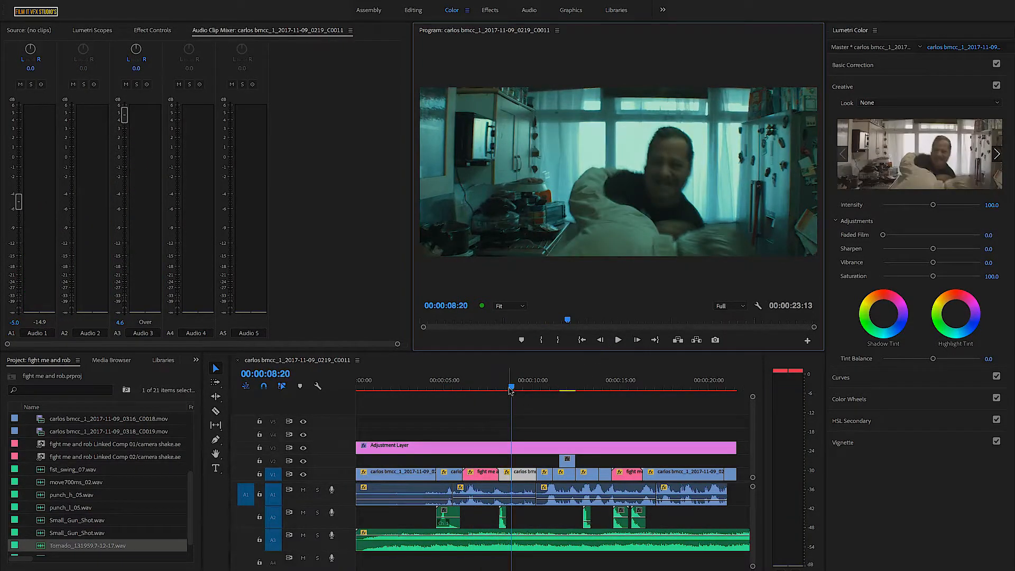
pyautogui.moveTo(511, 390); pyautogui.dragTo(502, 400)
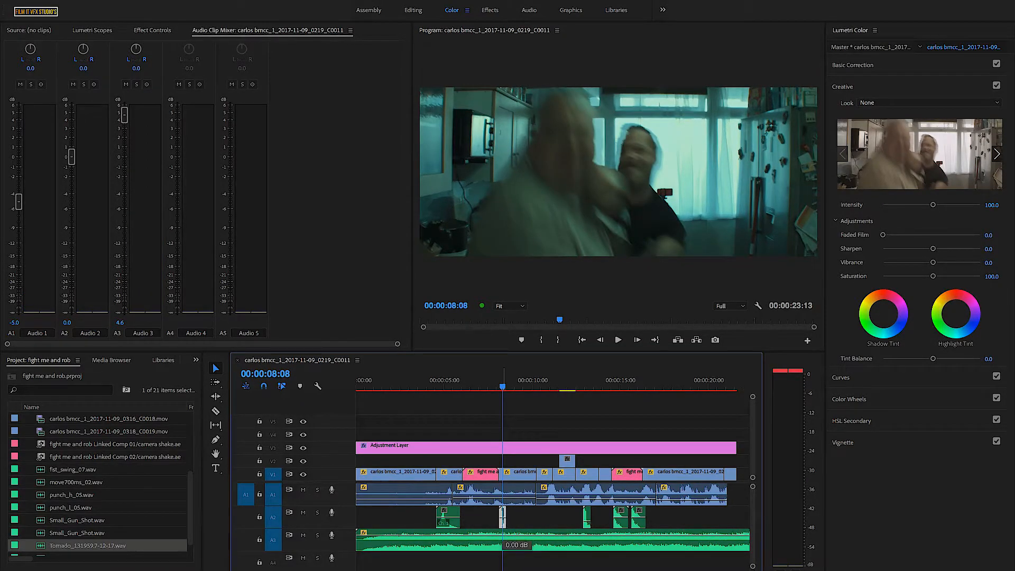
pyautogui.moveTo(503, 519); pyautogui.dragTo(502, 520)
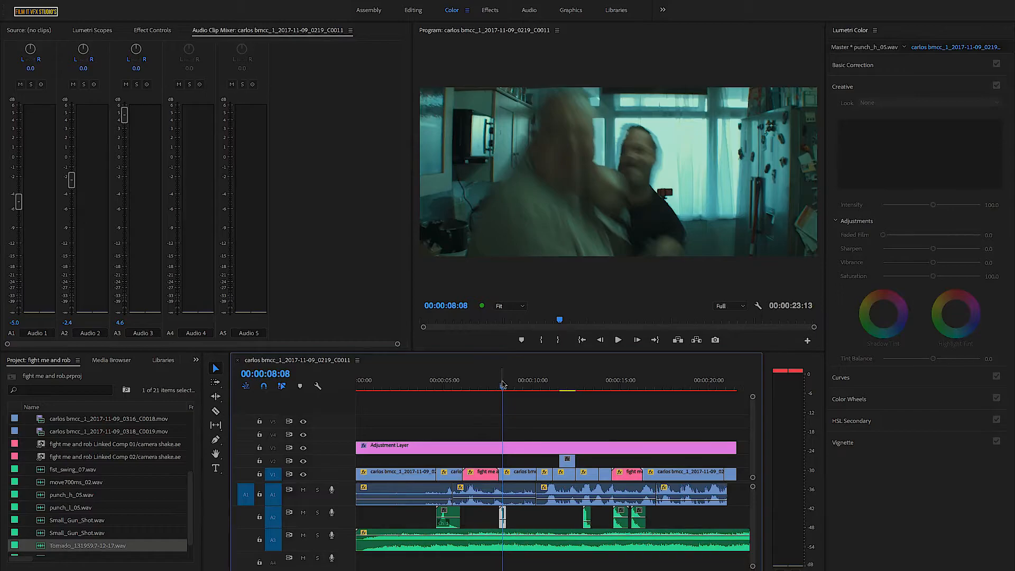
# - Play the section around the earlier punch from 00:00:08:02 and again from 00:00:07:19 to check the mix
pyautogui.moveTo(503, 389); pyautogui.dragTo(498, 389)
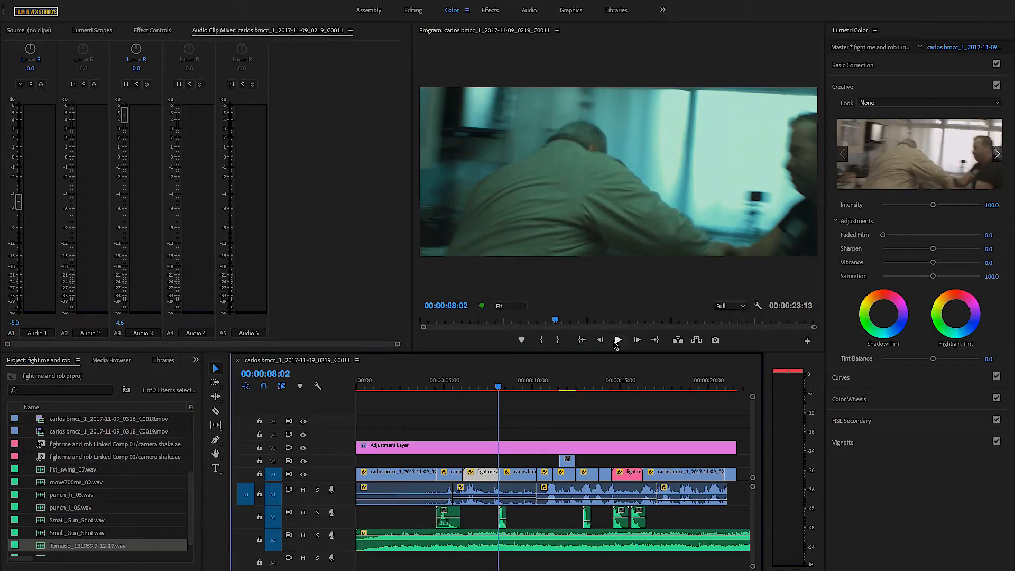
pyautogui.click(616, 341)
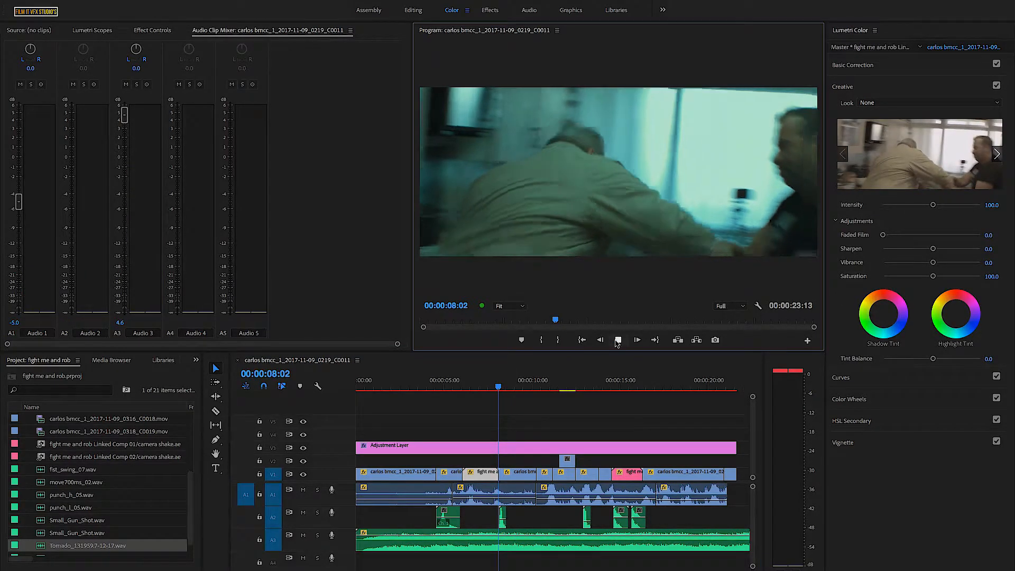
pyautogui.press('space')
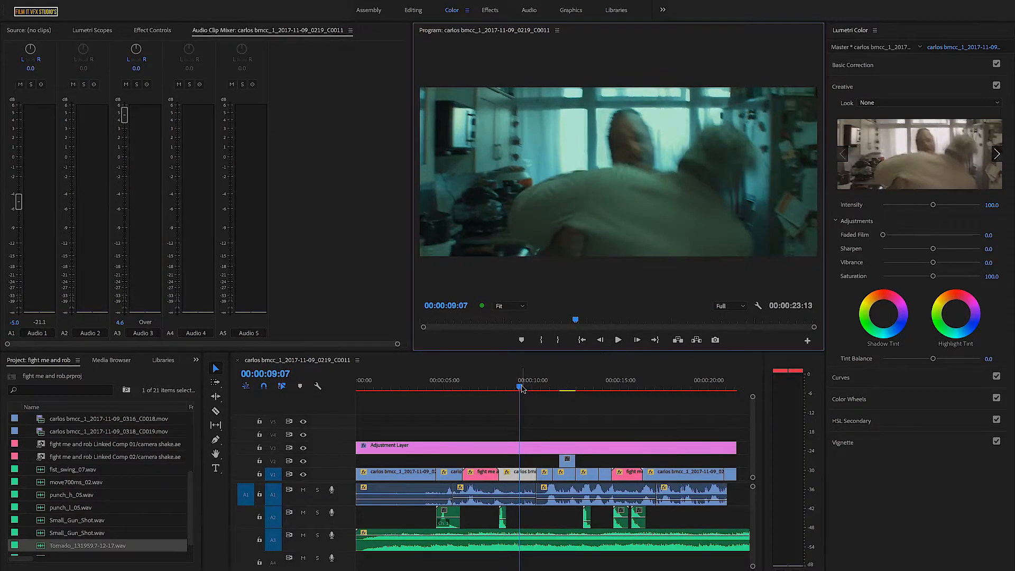
pyautogui.press('j')
pyautogui.press('k')
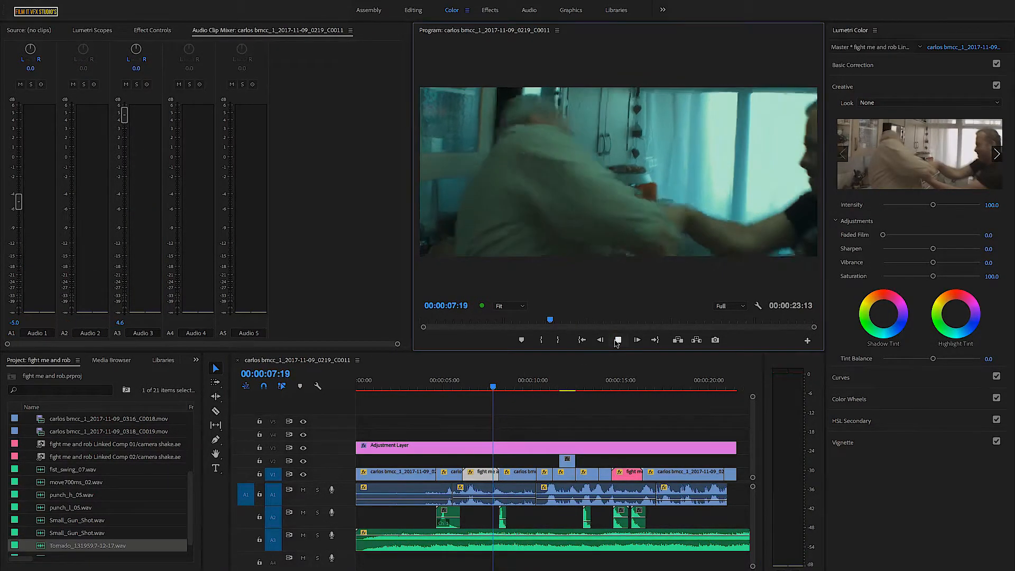
pyautogui.click(617, 341)
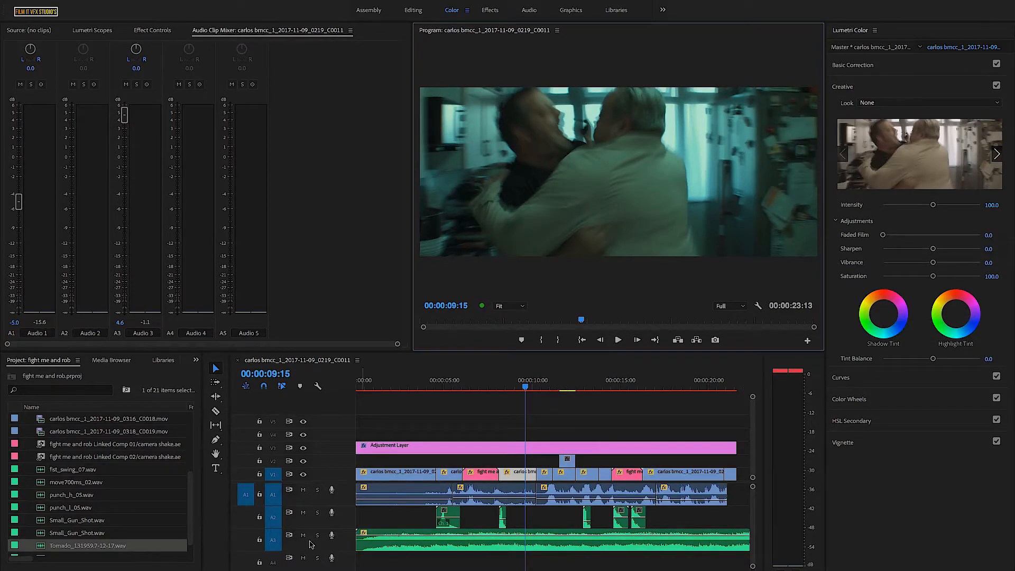
# - Zoom the timeline out, reopen the Filmstro editor and save the Tornado session, overwriting Tornado.stro
pyautogui.moveTo(381, 570); pyautogui.dragTo(550, 570)
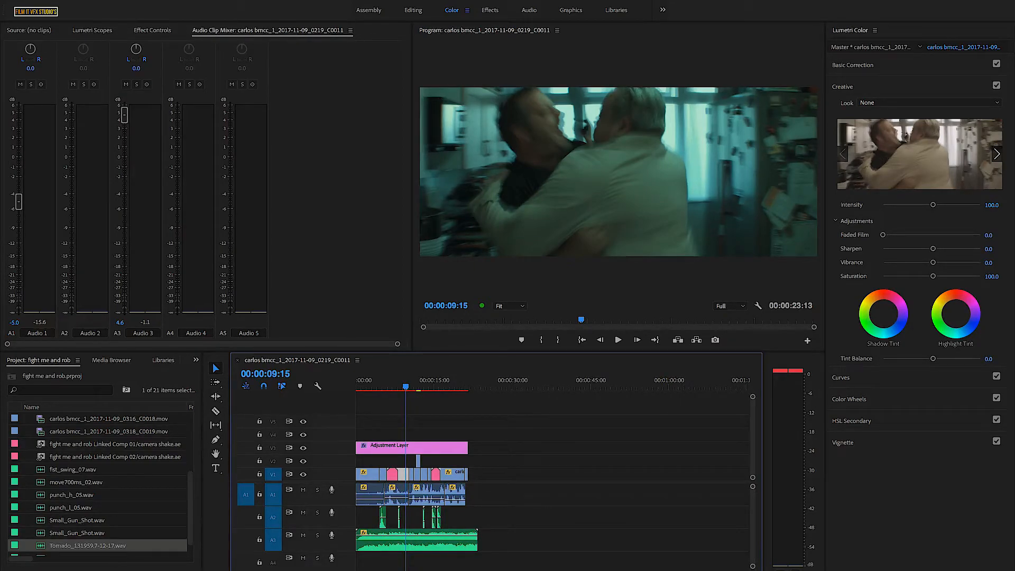
pyautogui.click(839, 563)
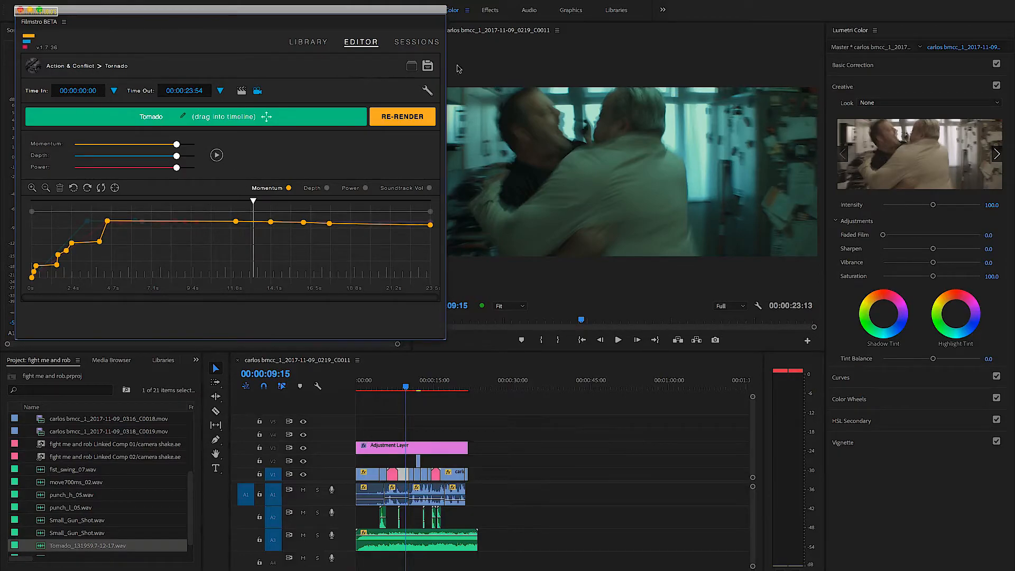
pyautogui.click(428, 66)
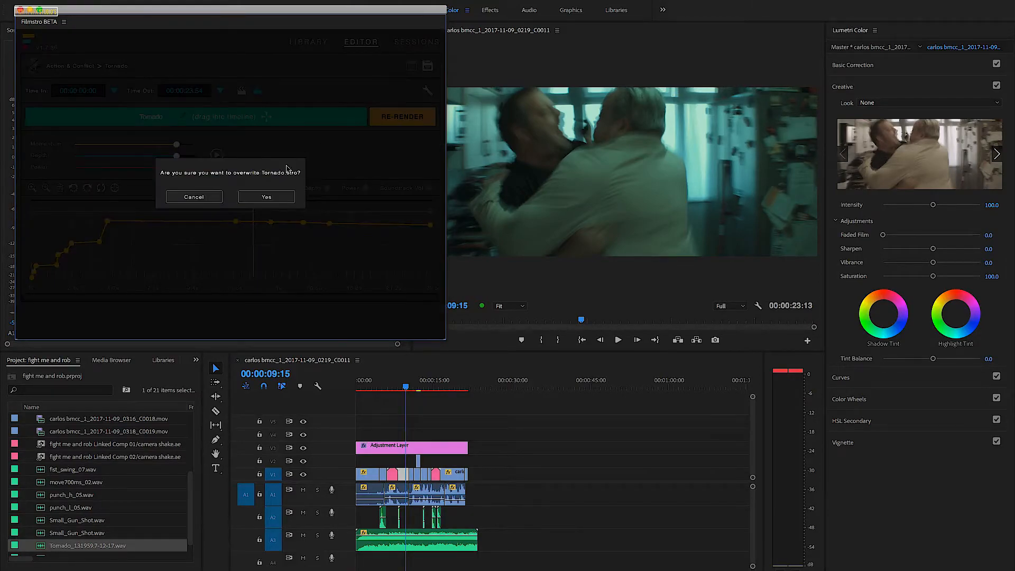
pyautogui.click(272, 200)
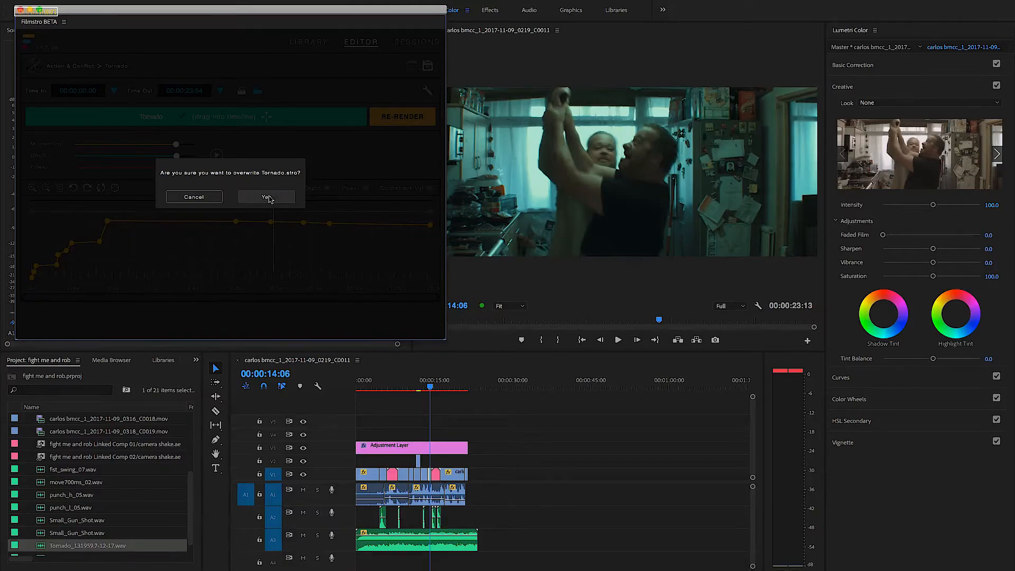
# - Show Filmstro's saved sessions and rendered music, moving and widening its window to examine the lists
pyautogui.click(420, 43)
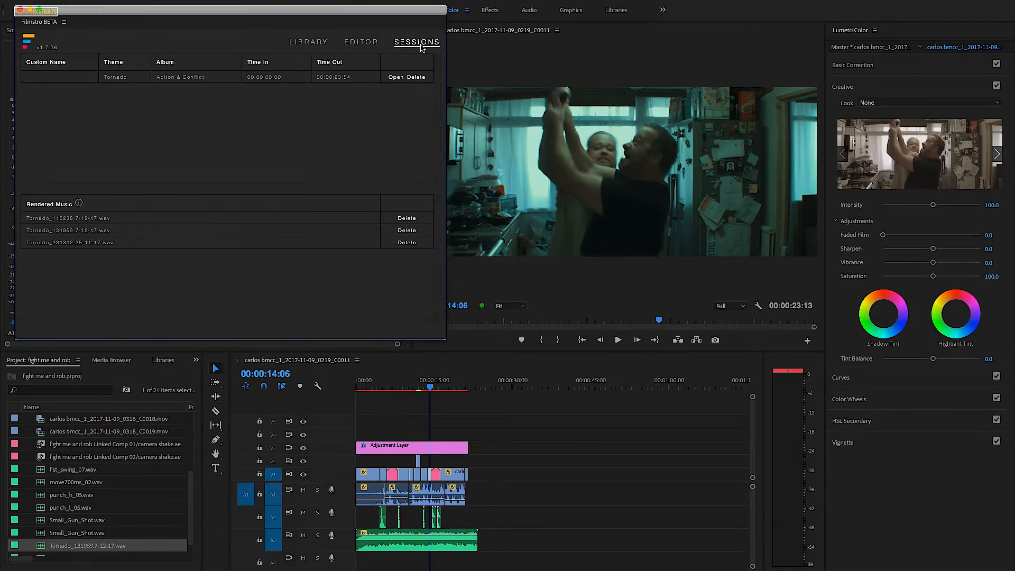
pyautogui.moveTo(326, 10); pyautogui.dragTo(384, 47)
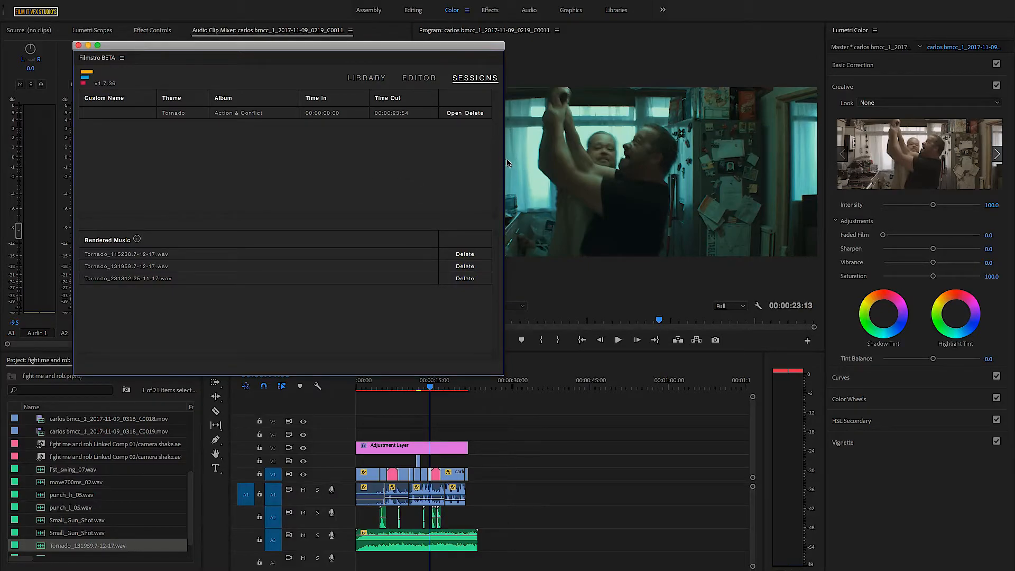
pyautogui.moveTo(505, 163); pyautogui.dragTo(623, 158)
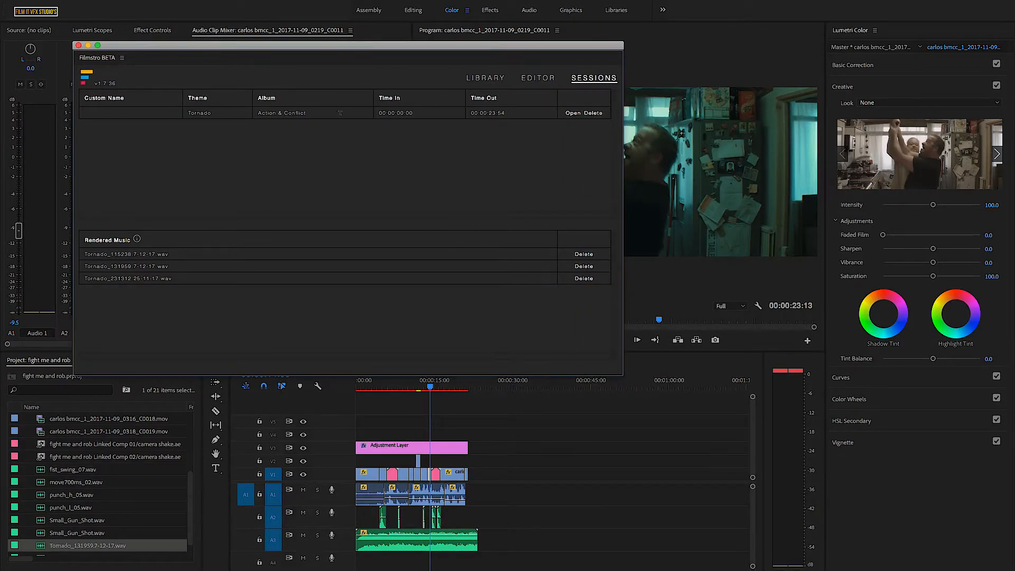